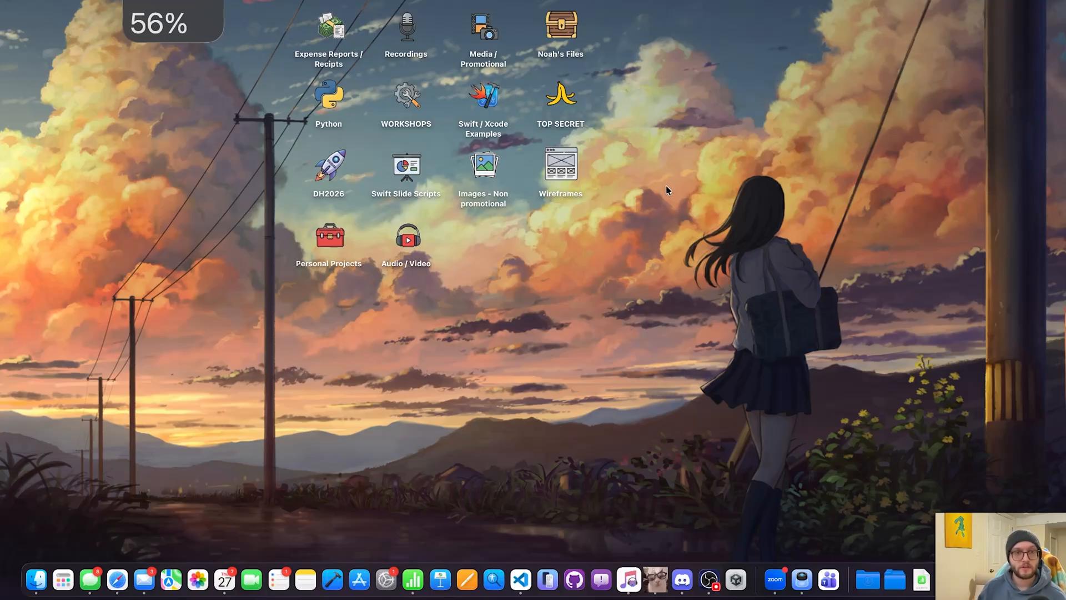
# Step: Create a new desktop folder named New Folder and bring up its customization choices
pyautogui.rightClick(671, 200)
pyautogui.click(685, 206)
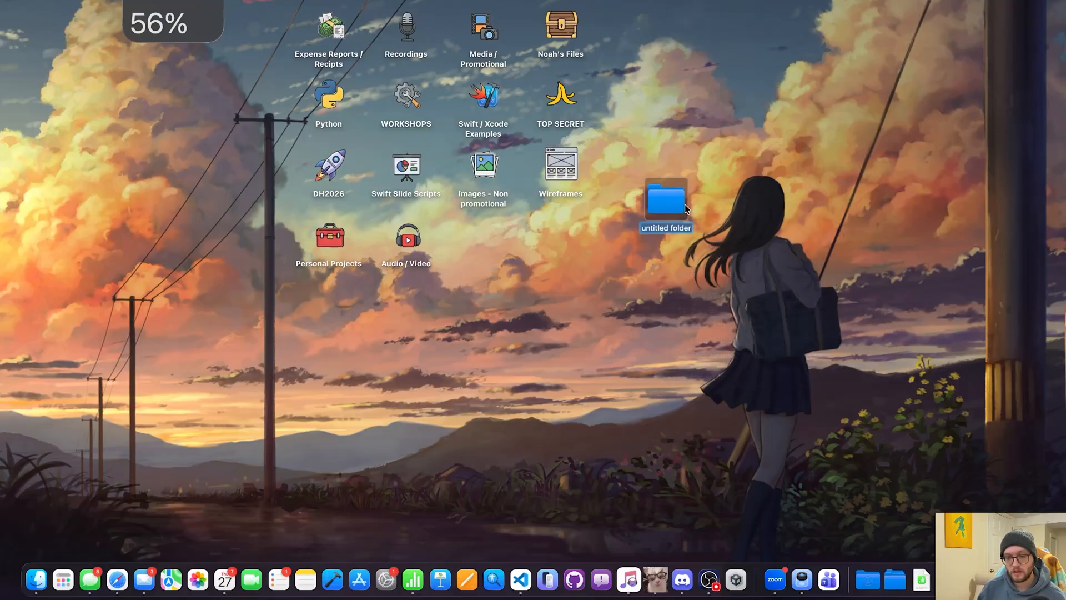
pyautogui.write('New')
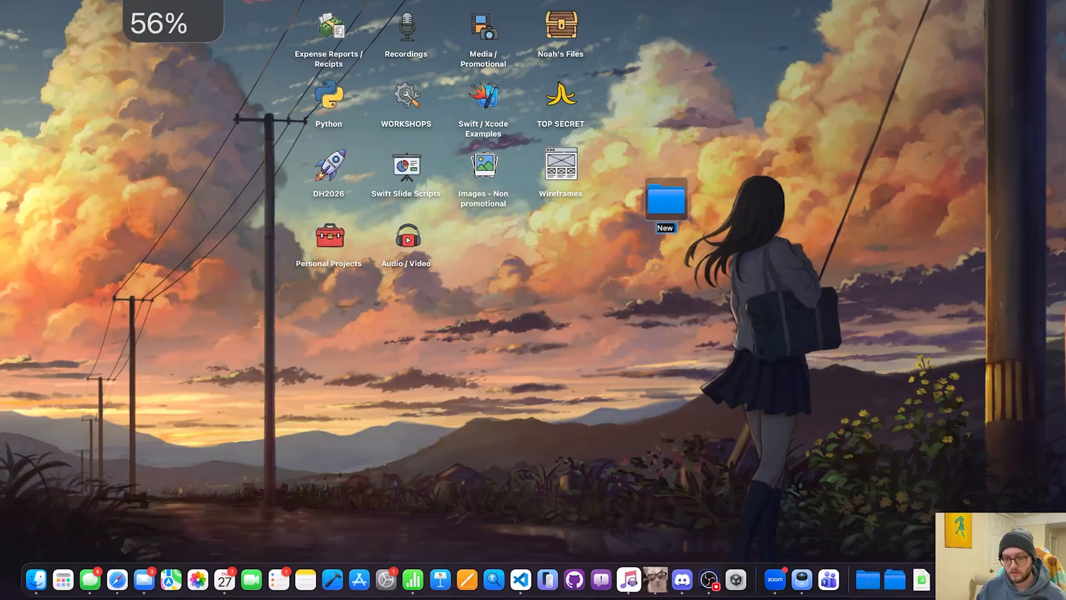
pyautogui.write(' Folder')
pyautogui.rightClick(677, 204)
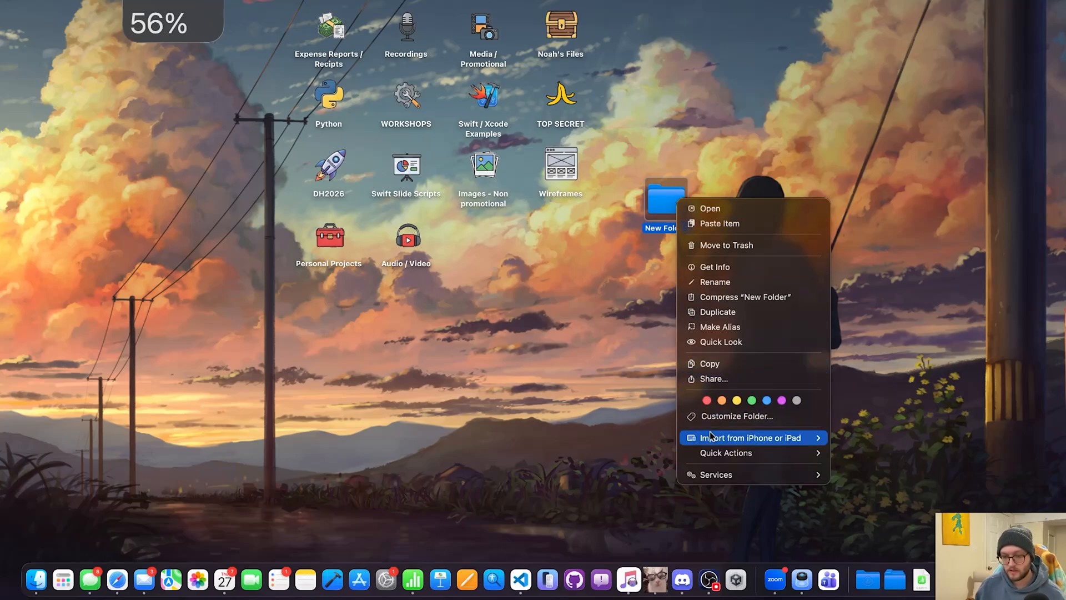
pyautogui.click(718, 417)
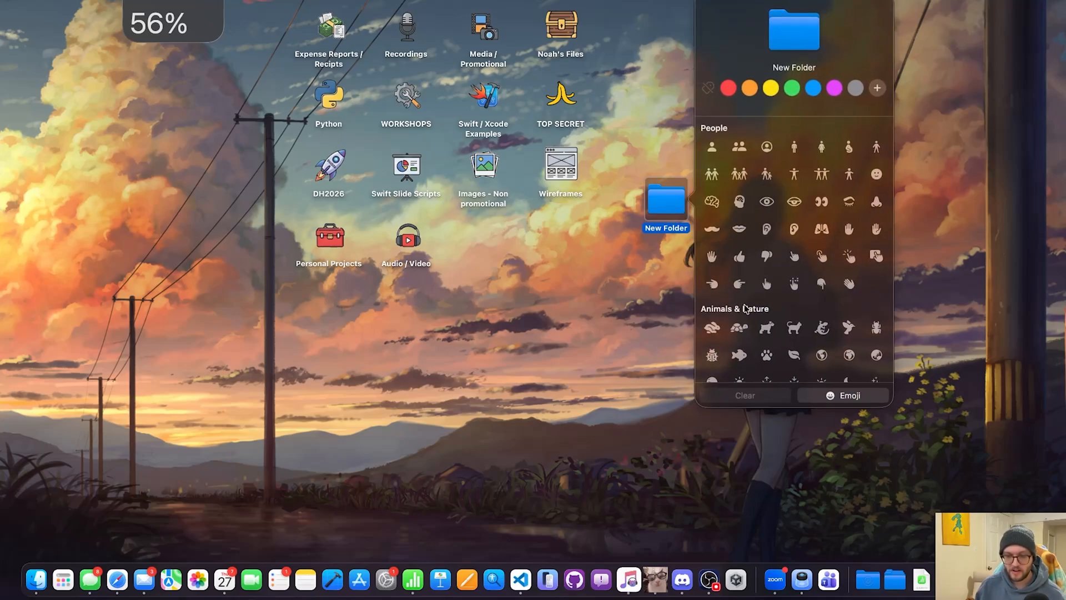
# Step: Colour the folder green and mark it with a robot emoji from the emoji picker
pyautogui.click(768, 148)
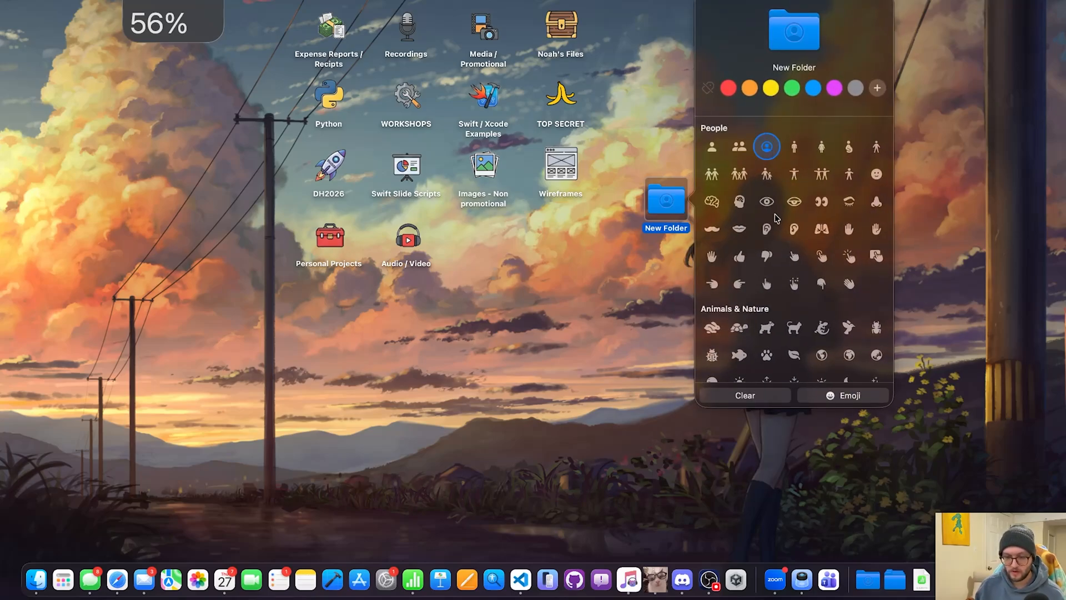
pyautogui.scroll(-5, 775, 216)
pyautogui.click(767, 199)
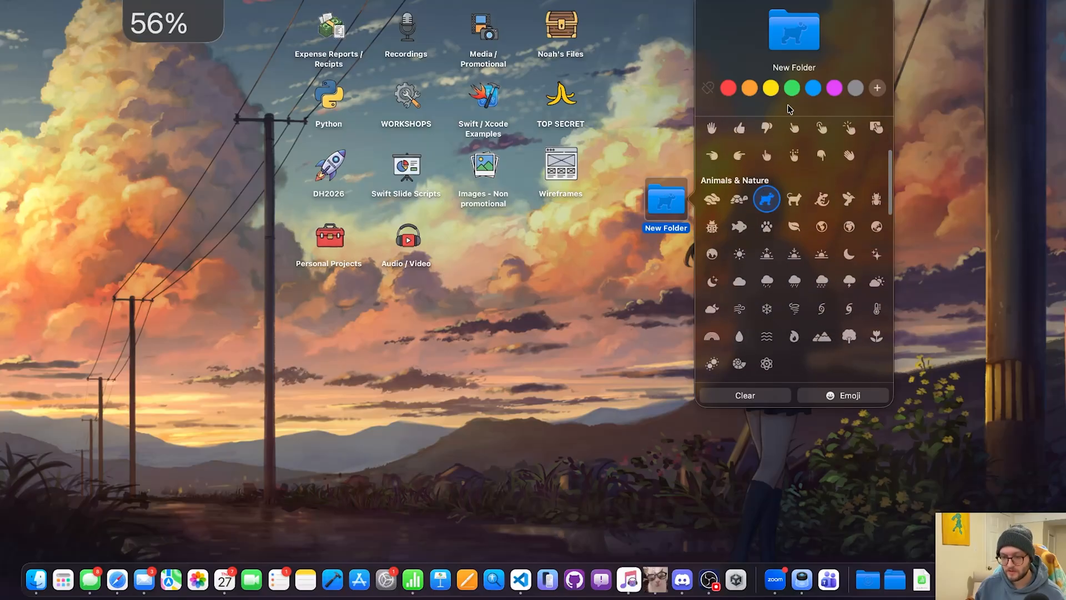
pyautogui.click(791, 87)
pyautogui.click(851, 395)
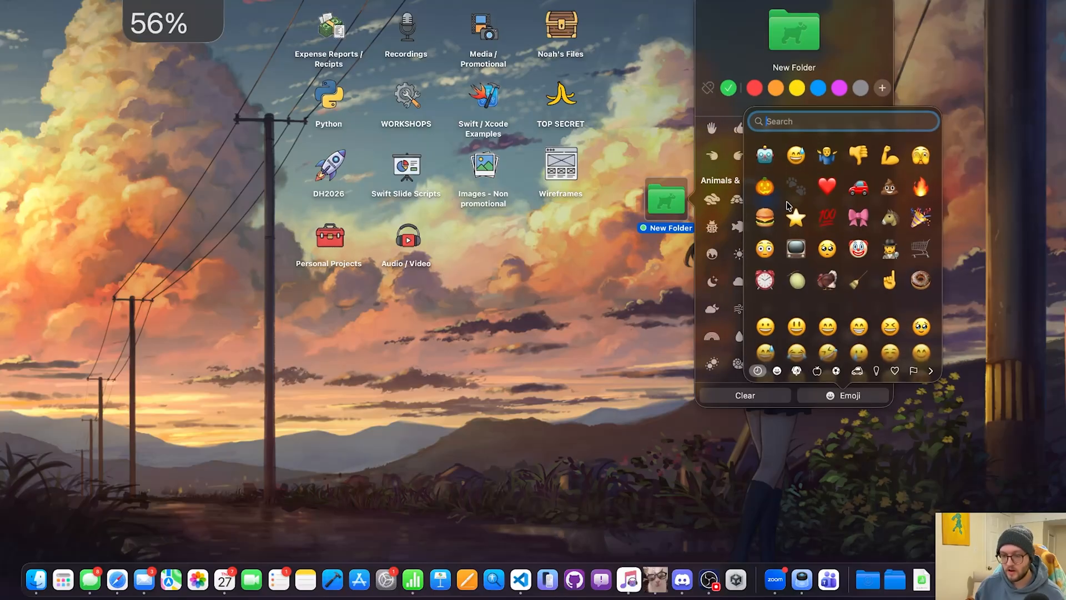
pyautogui.press('Escape')
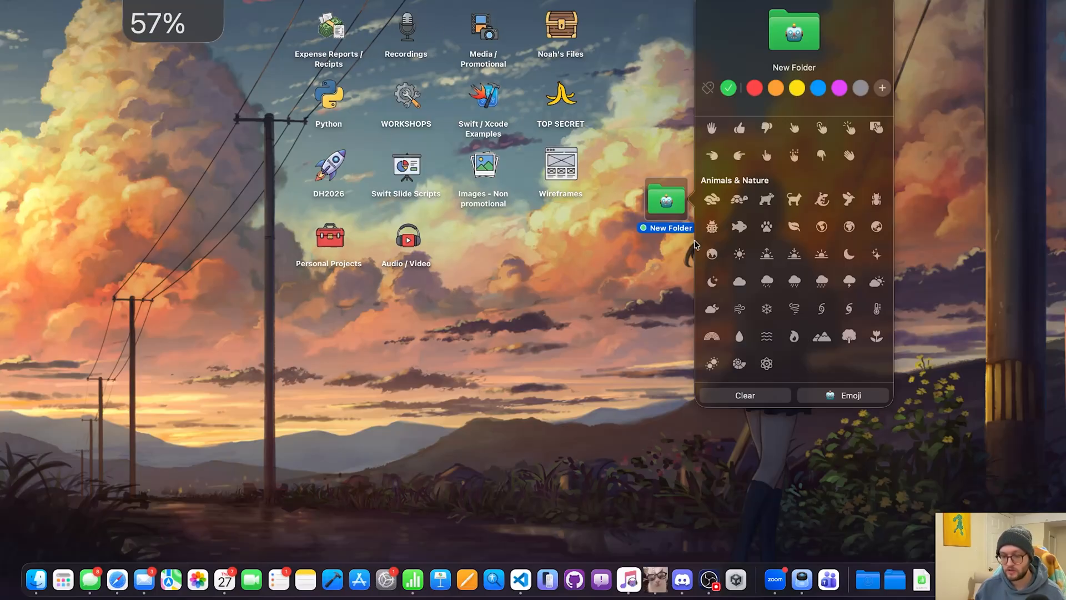
pyautogui.click(669, 206)
# Step: Drop kitty.png onto New Folder's Get Info icon so the cat image becomes its icon
pyautogui.rightClick(670, 211)
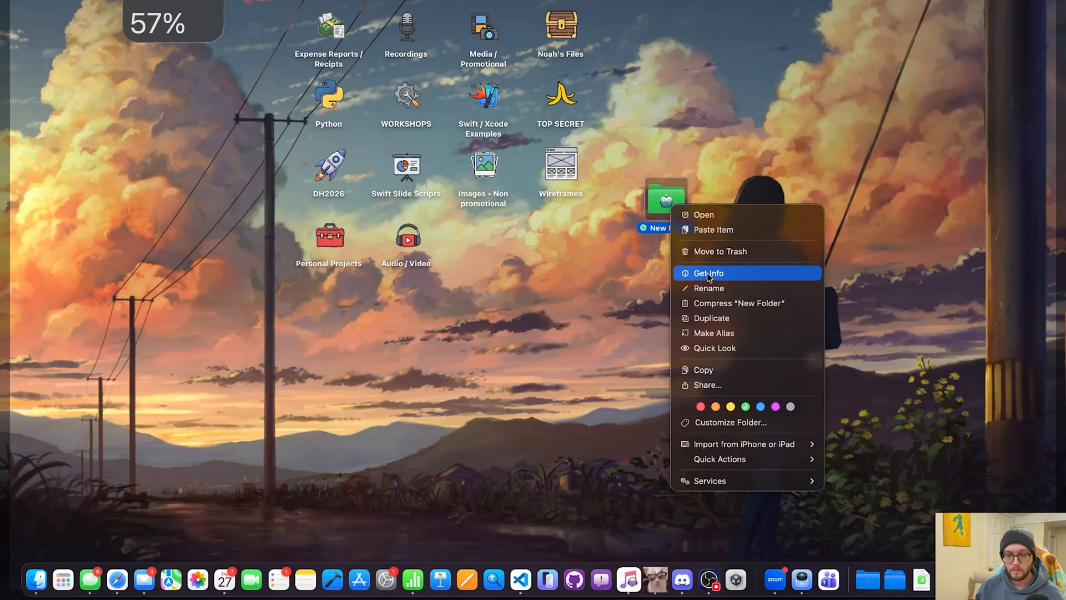
pyautogui.click(710, 278)
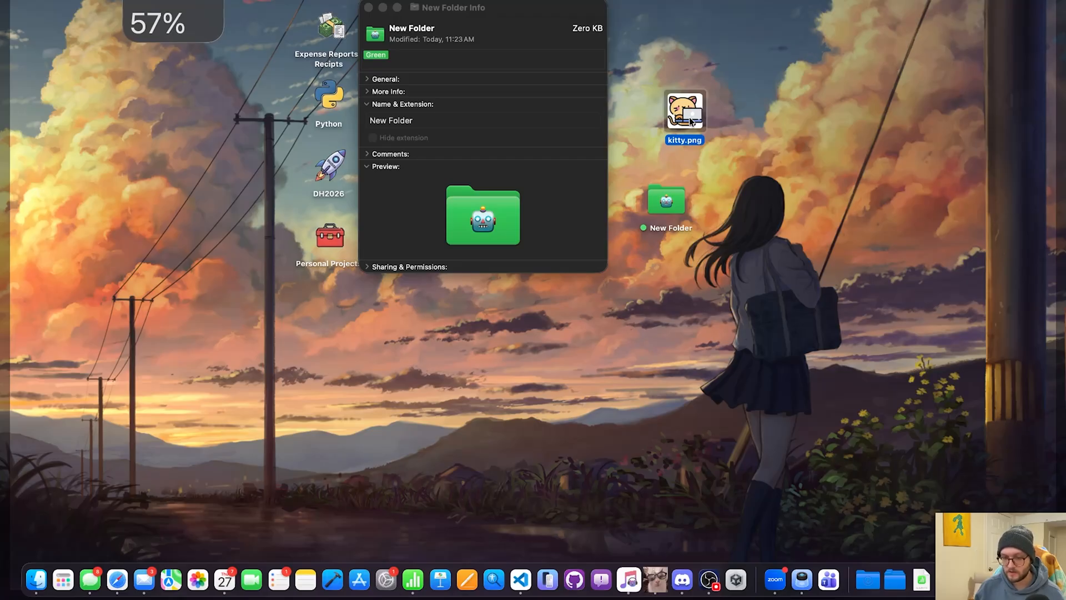
pyautogui.moveTo(692, 122); pyautogui.dragTo(379, 38)
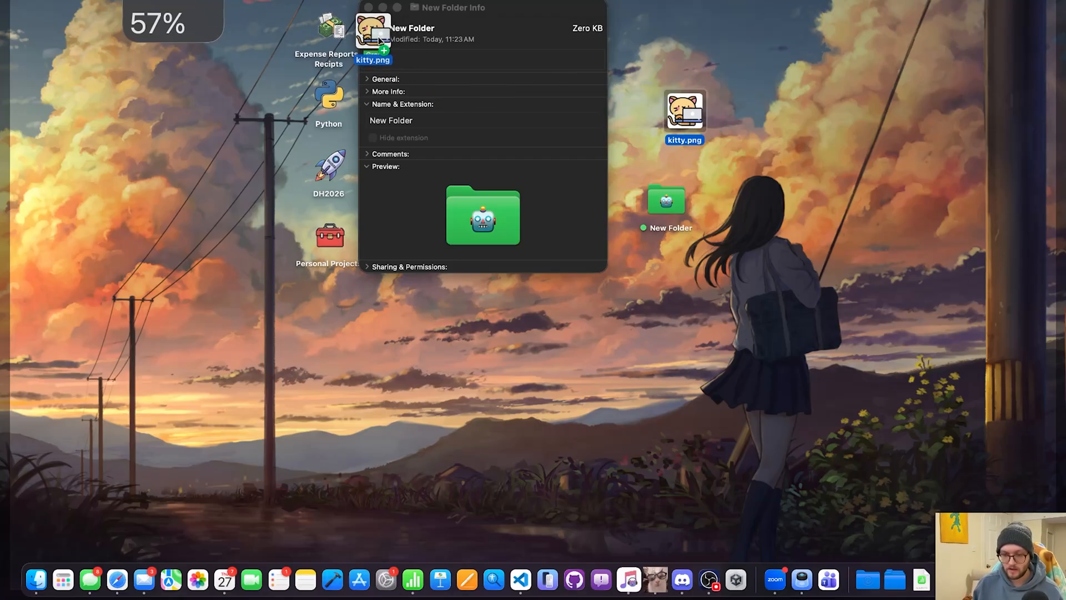
pyautogui.moveTo(379, 40); pyautogui.dragTo(379, 39)
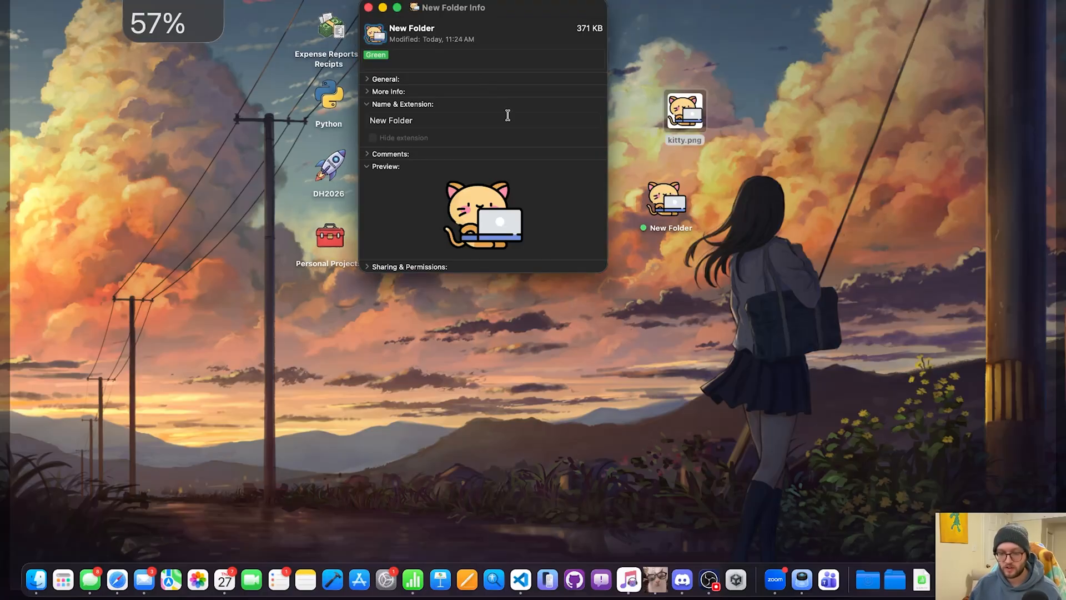
pyautogui.click(369, 7)
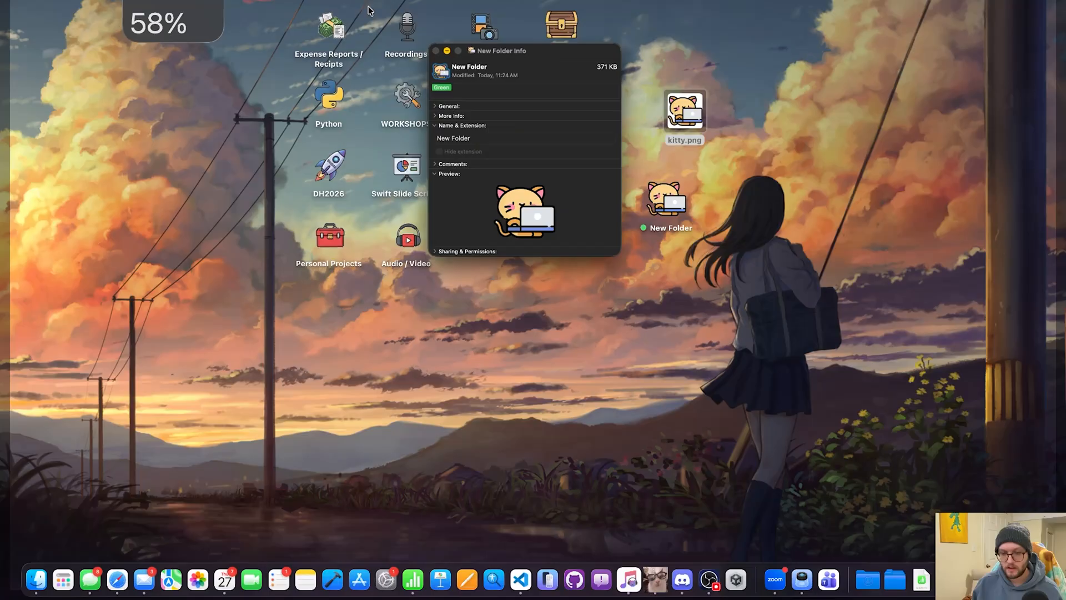
pyautogui.click(686, 118)
# Step: Move kitty.png to the desktop's top-right, then briefly view New Folder and Desktop windows
pyautogui.moveTo(685, 119); pyautogui.dragTo(890, 79)
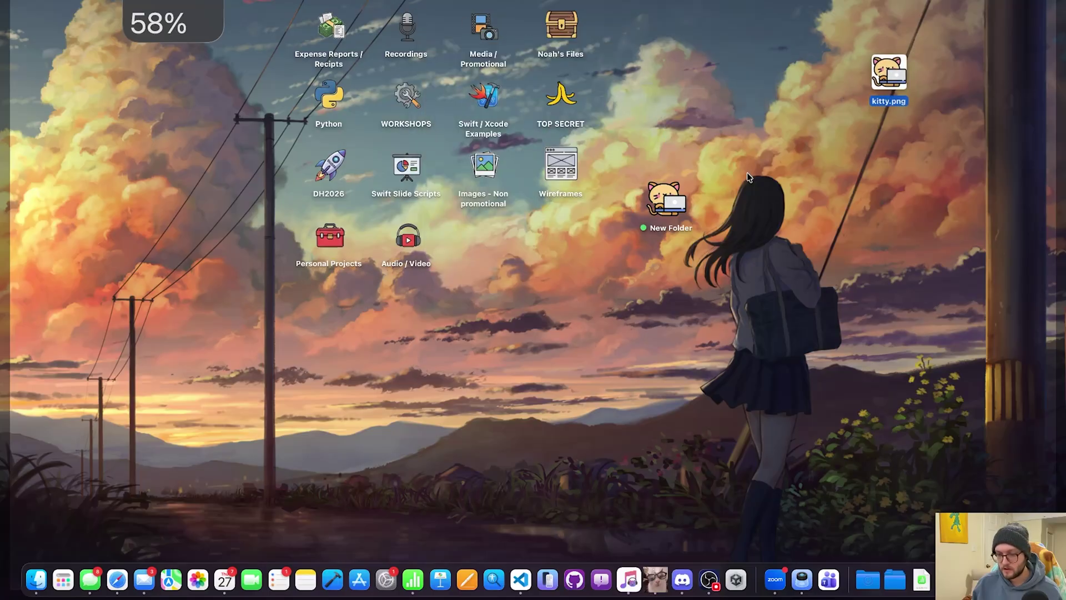
pyautogui.click(661, 212)
pyautogui.doubleClick(663, 213)
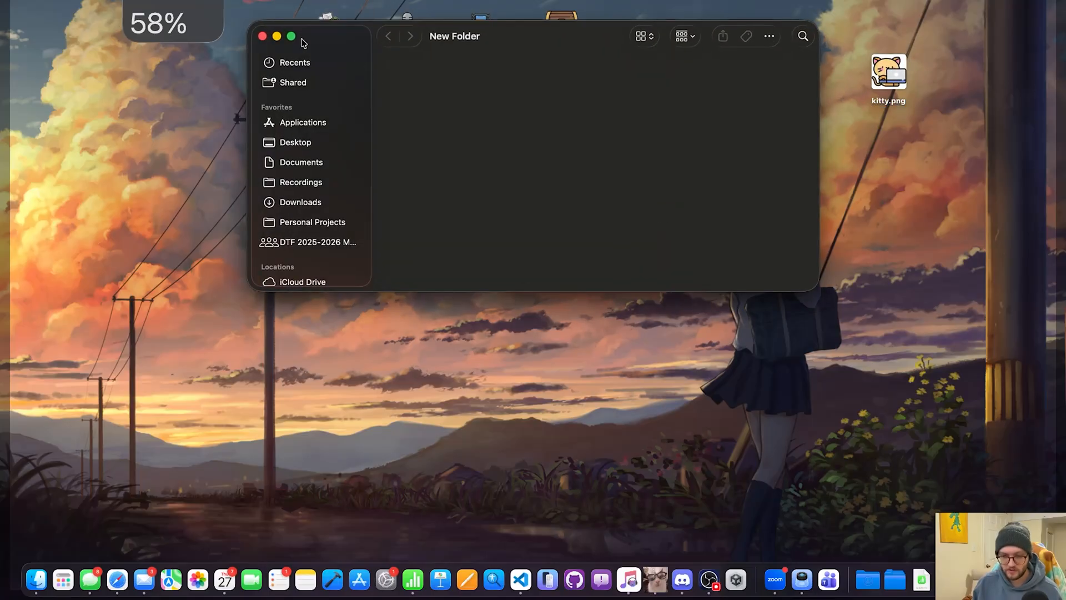
pyautogui.click(272, 34)
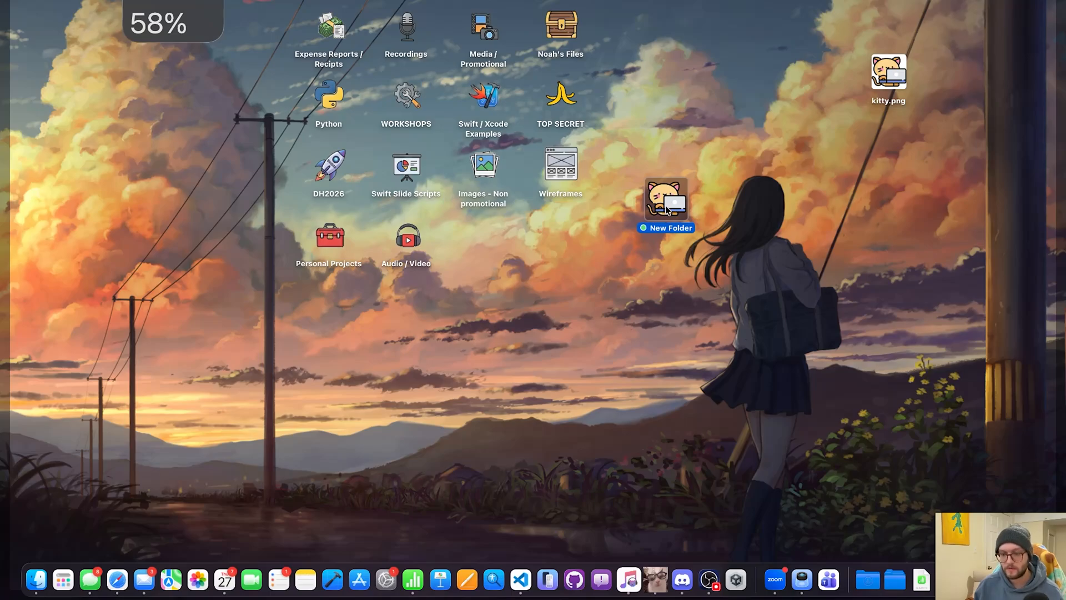
pyautogui.press('super+n')
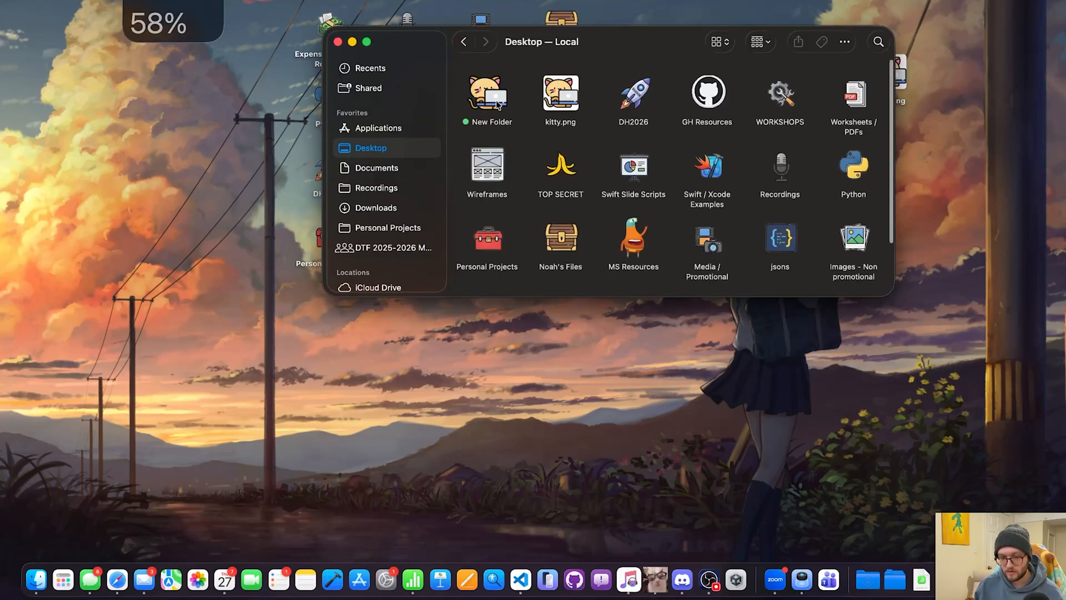
pyautogui.click(338, 41)
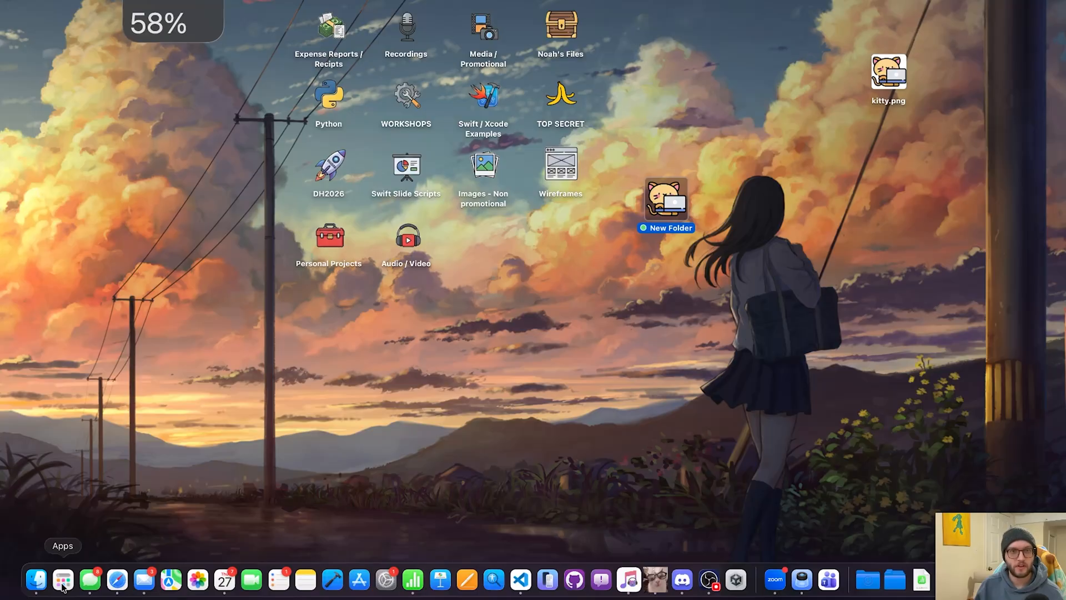
# Step: Go to Applications and bring up Discord's Get Info panel
pyautogui.click(36, 581)
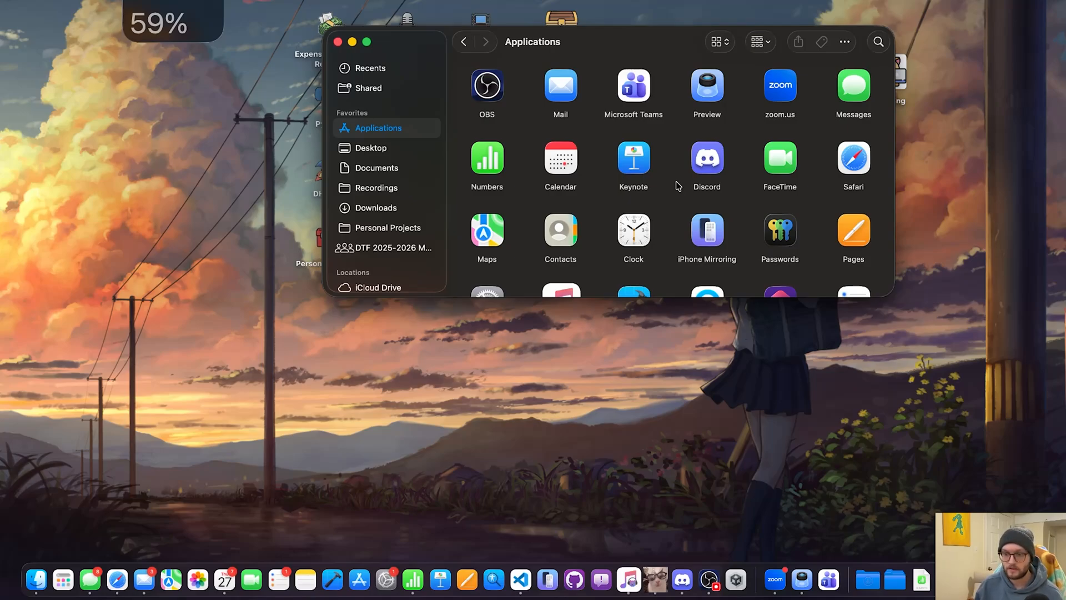
pyautogui.hotkey('ctrl', 'alt', 'c')
pyautogui.scroll(-1, 677, 185)
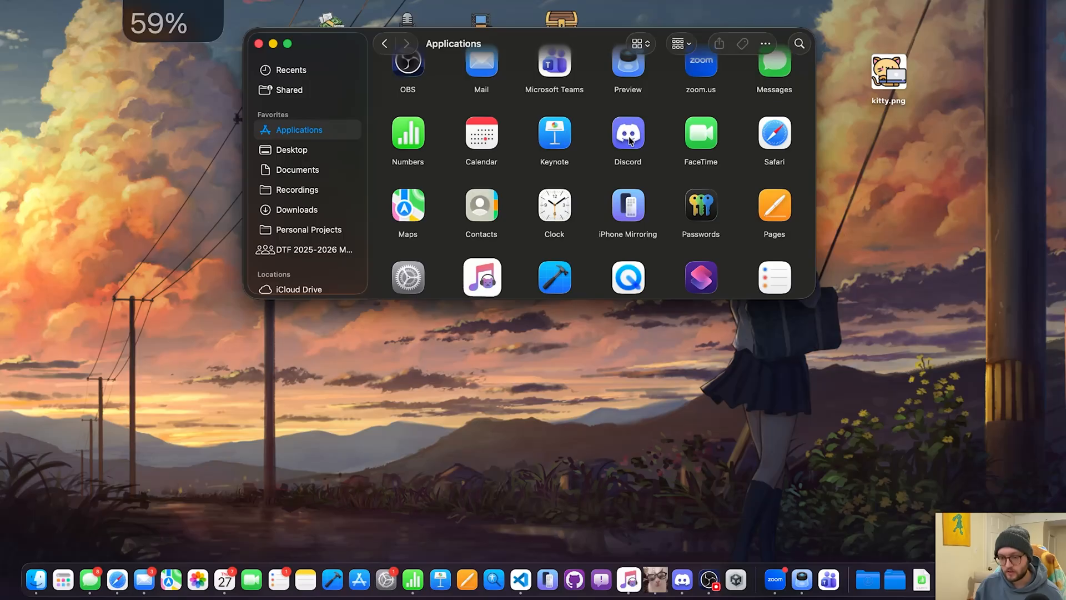
pyautogui.rightClick(630, 141)
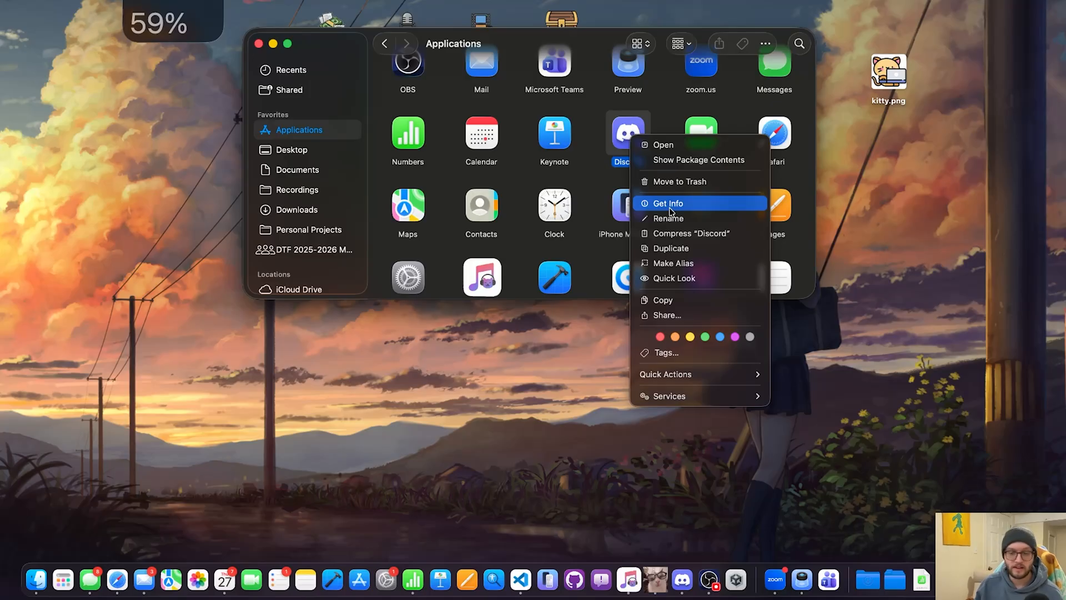
pyautogui.click(669, 204)
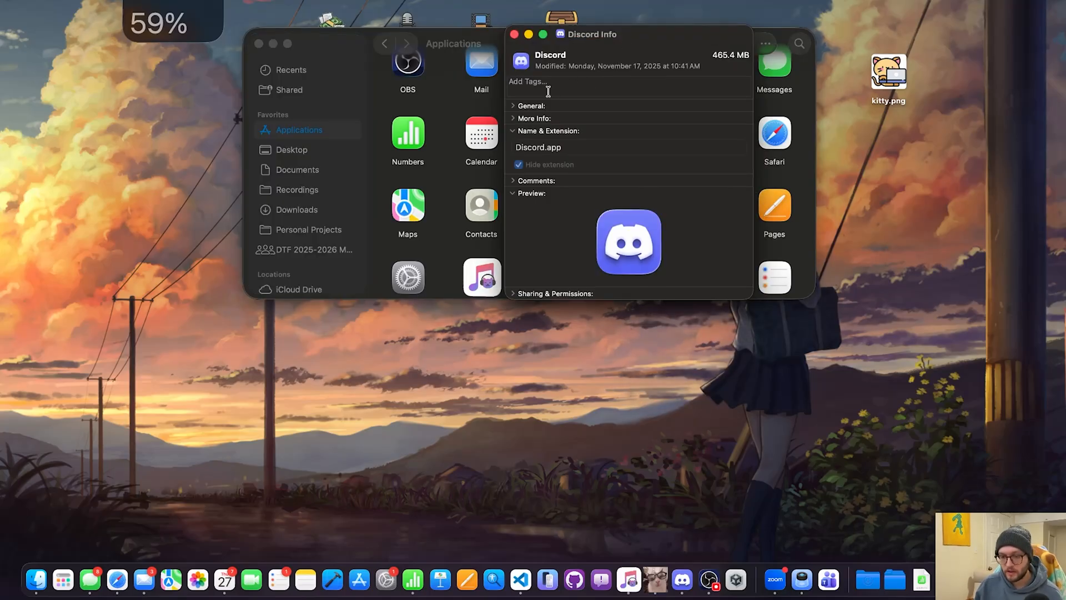
# Step: Drop kitty.png onto Discord's Get Info icon and quit the running Discord app
pyautogui.click(893, 77)
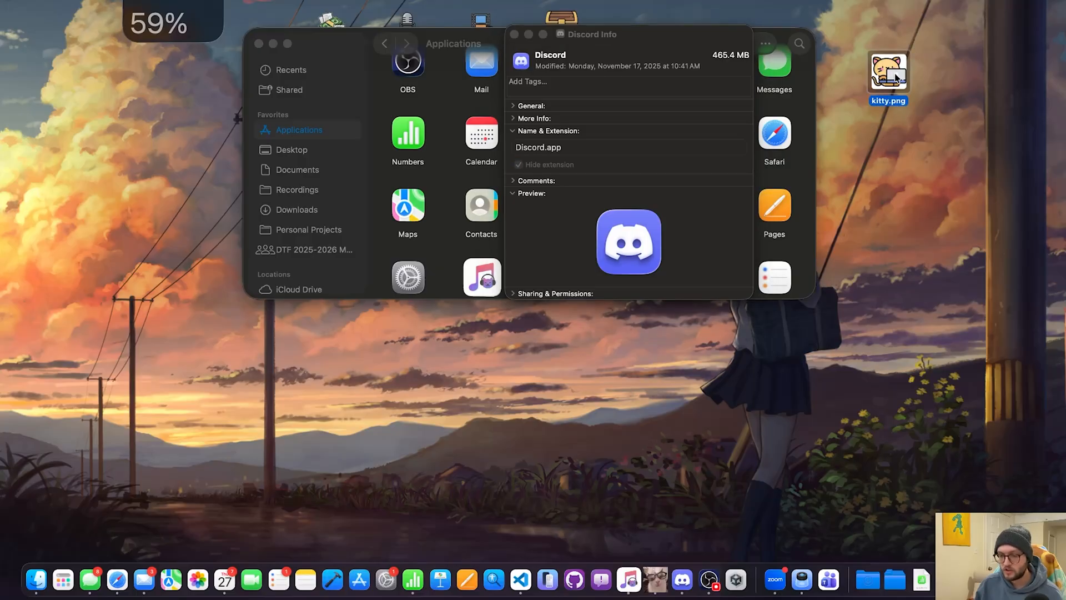
pyautogui.moveTo(893, 77); pyautogui.dragTo(522, 62)
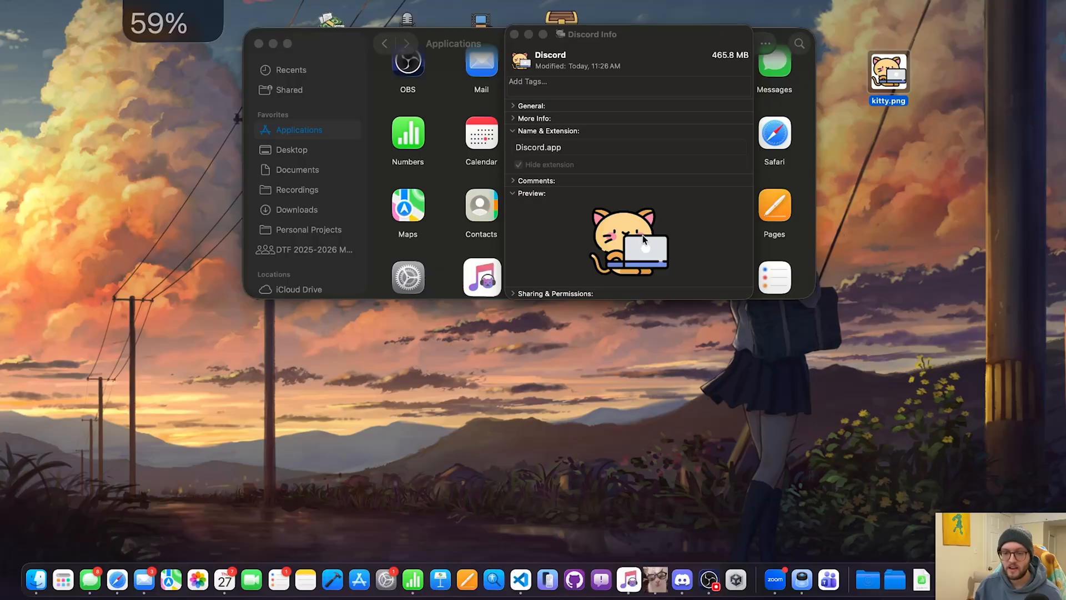
pyautogui.rightClick(682, 579)
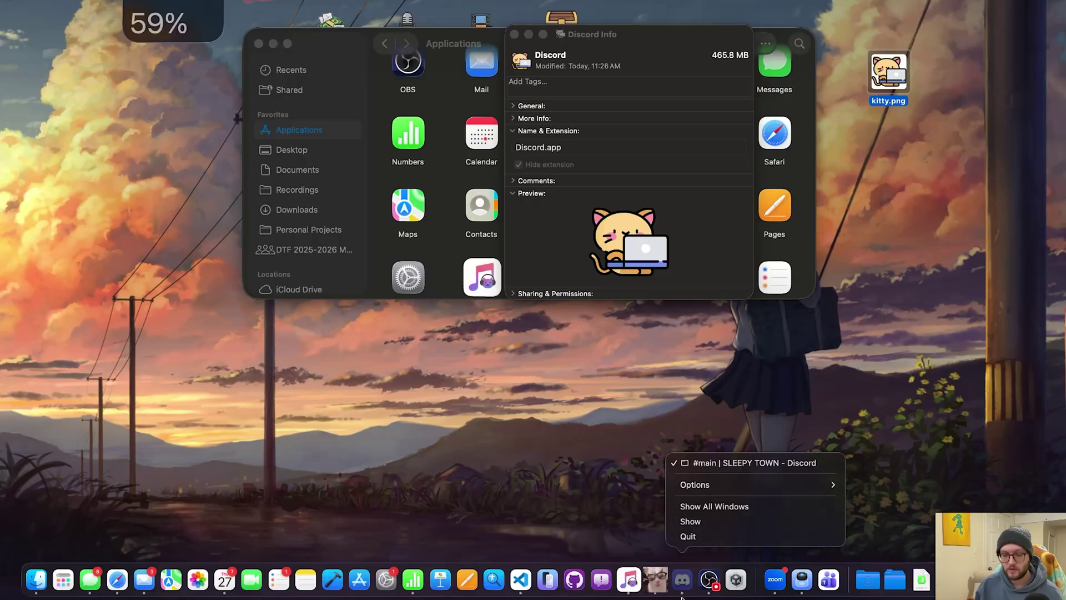
pyautogui.click(714, 539)
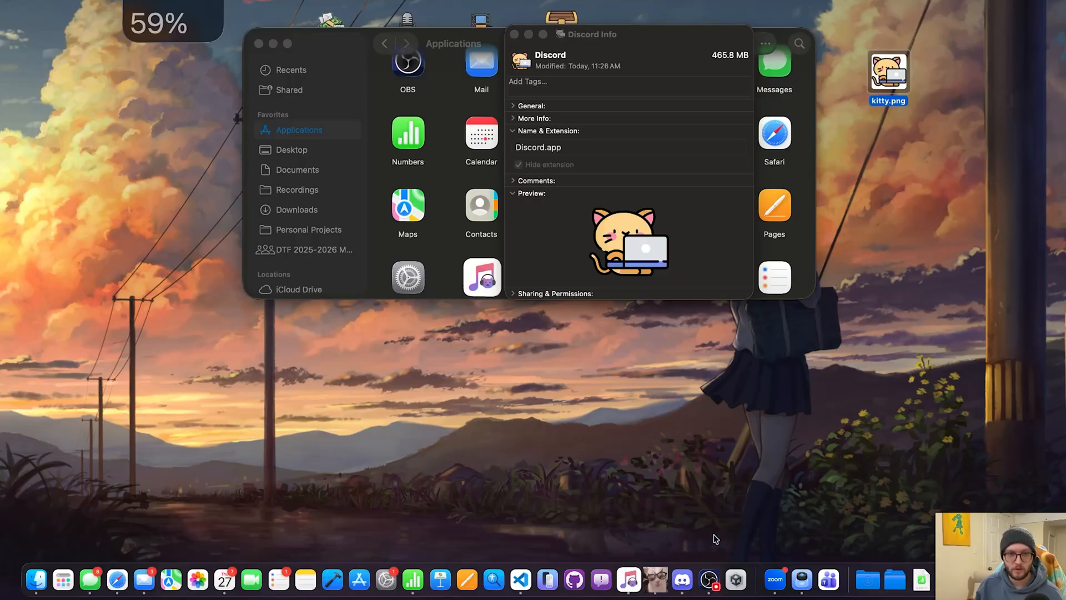
# Step: Rename the app from Discord to CatCord in the Name & Extension field
pyautogui.click(539, 147)
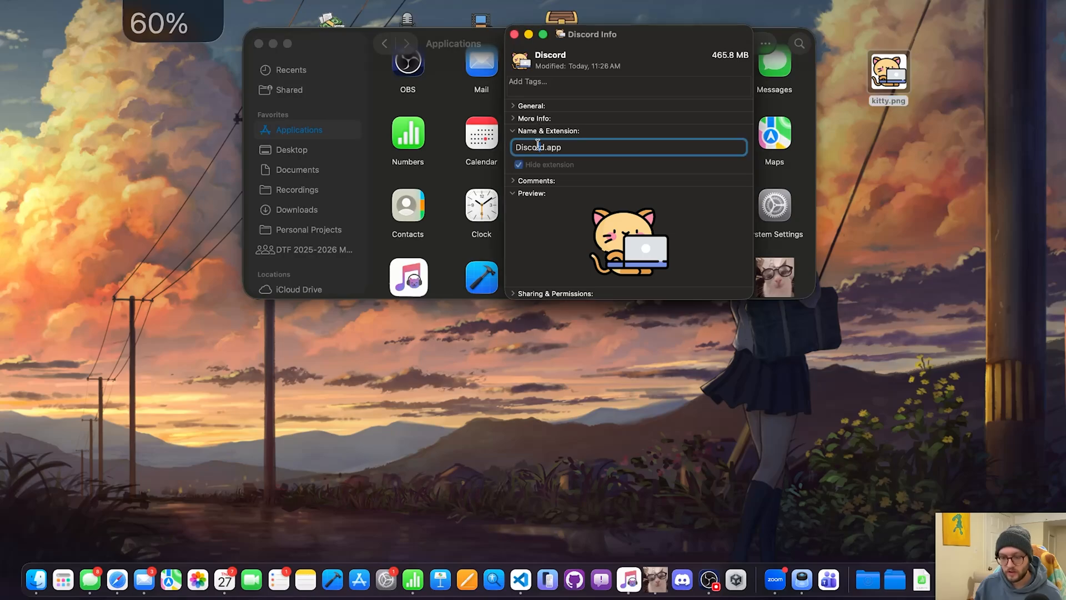
pyautogui.press('BackSpace')
pyautogui.press('BackSpace')
pyautogui.press('BackSpace')
pyautogui.press('BackSpace')
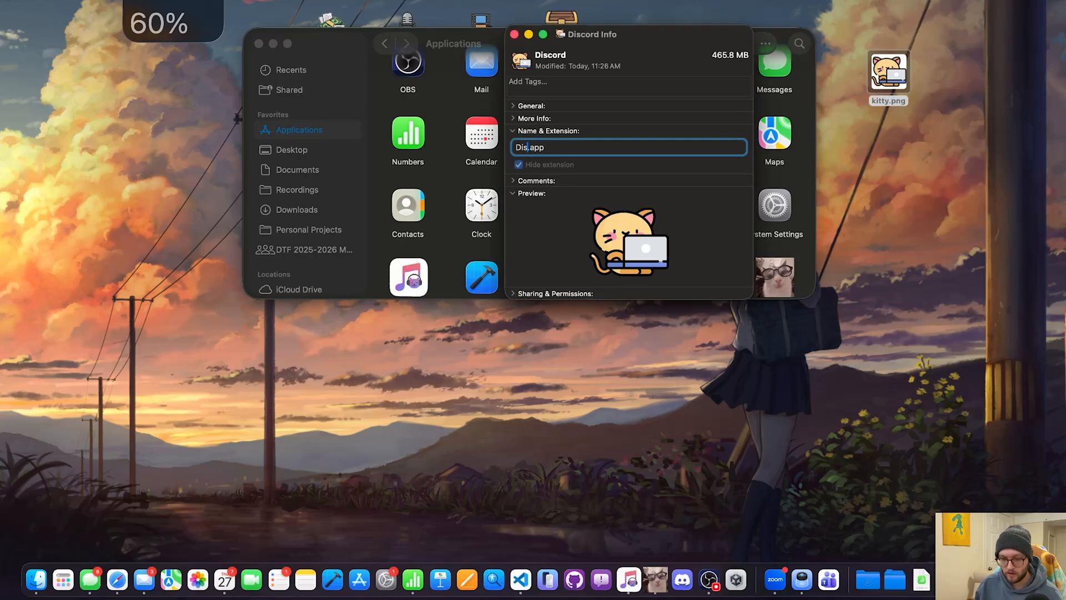
pyautogui.press('BackSpace')
pyautogui.press('BackSpace')
pyautogui.press('BackSpace')
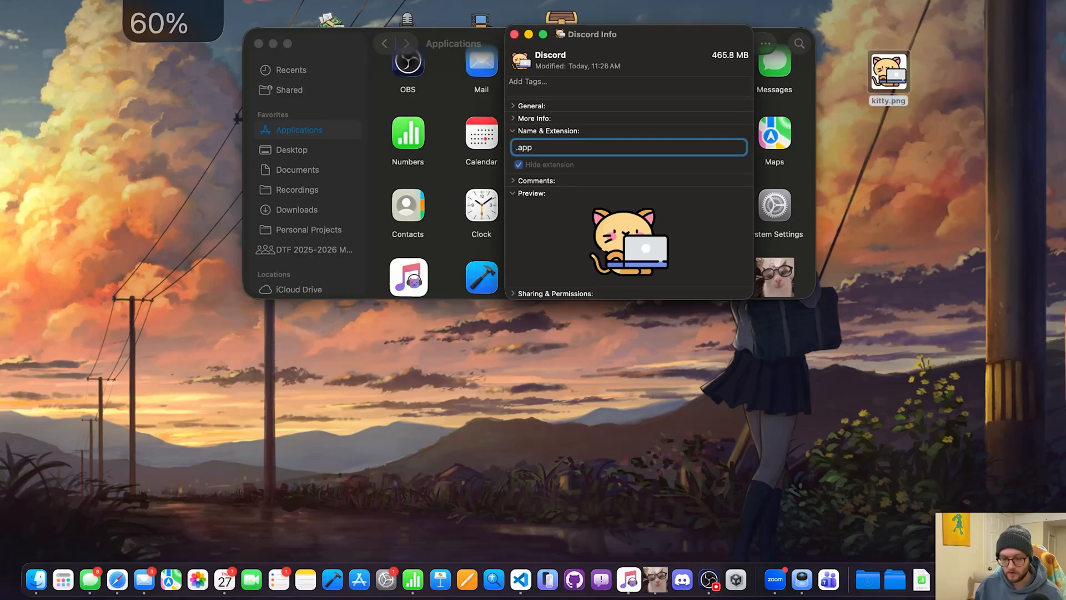
pyautogui.write('K')
pyautogui.press('BackSpace')
pyautogui.write('CatC')
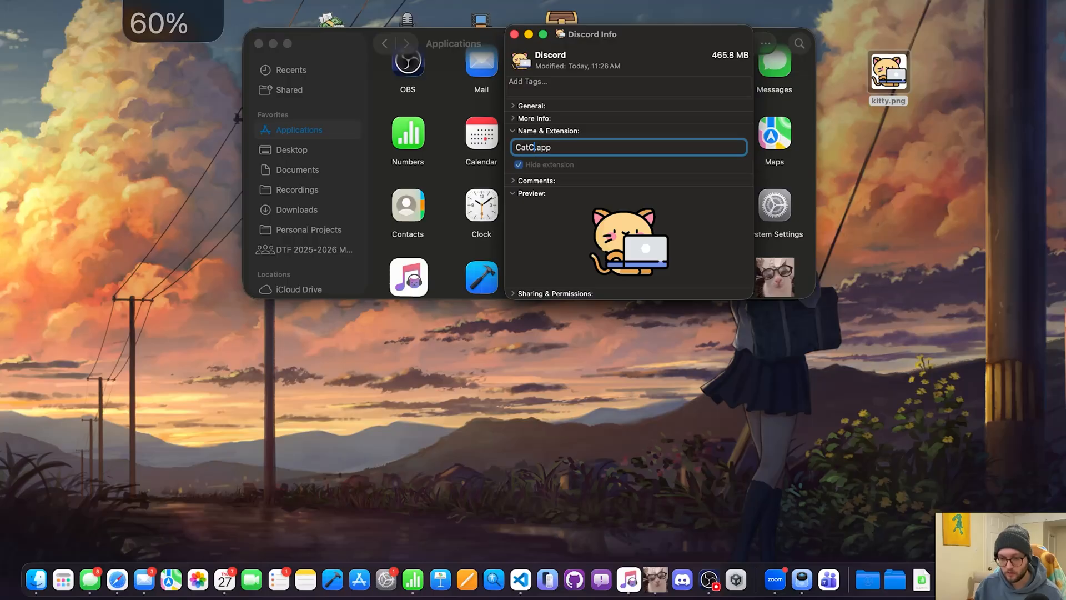
pyautogui.write('ord')
pyautogui.press('Return')
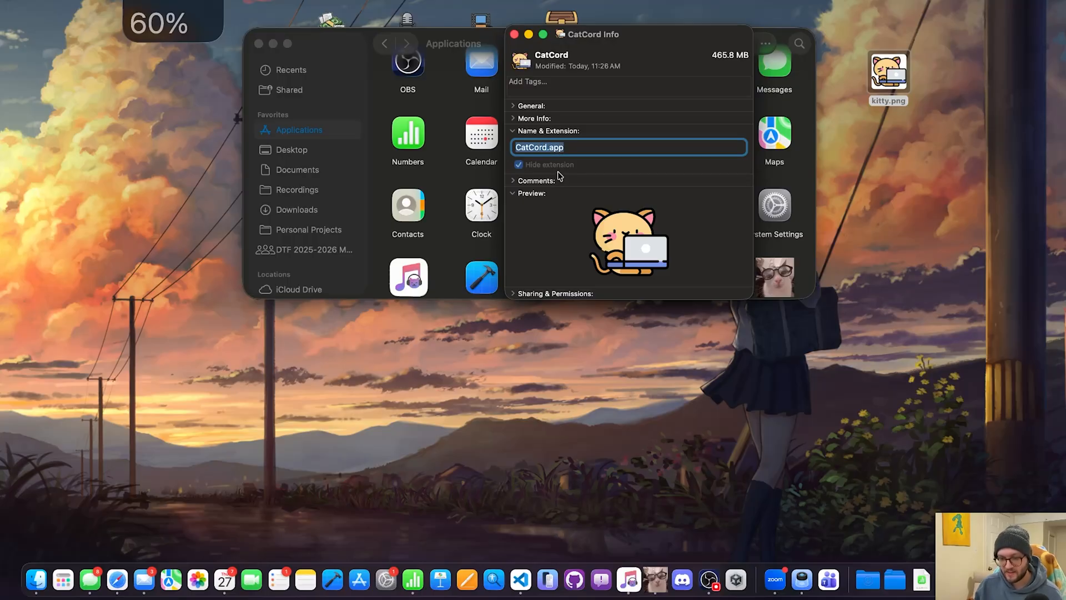
# Step: Launch the renamed CatCord app from Spotlight search
pyautogui.click(514, 34)
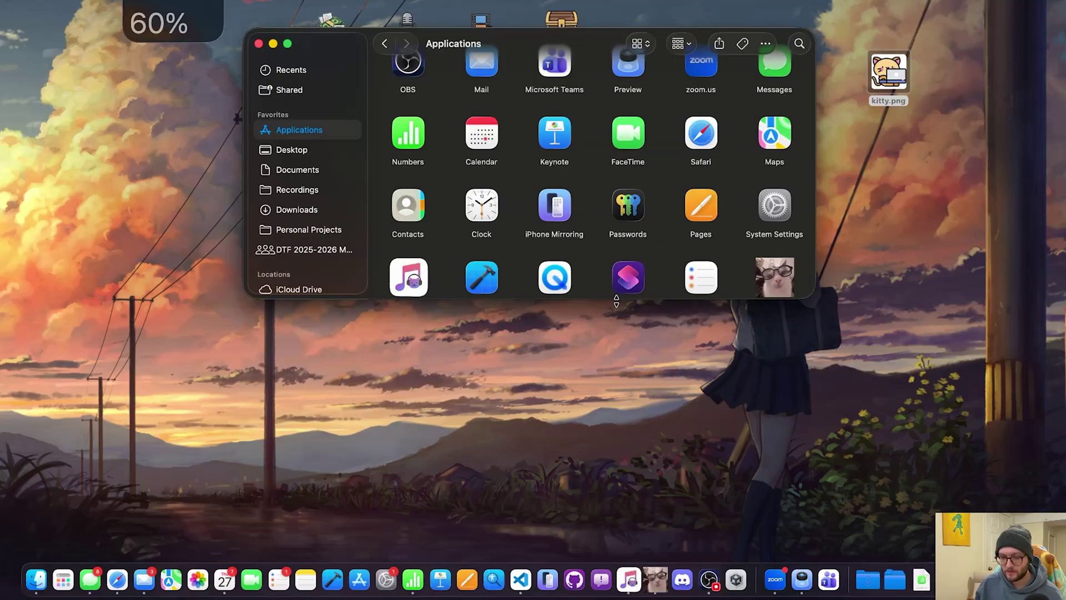
pyautogui.press('super+w')
pyautogui.press('super+space')
pyautogui.write('C')
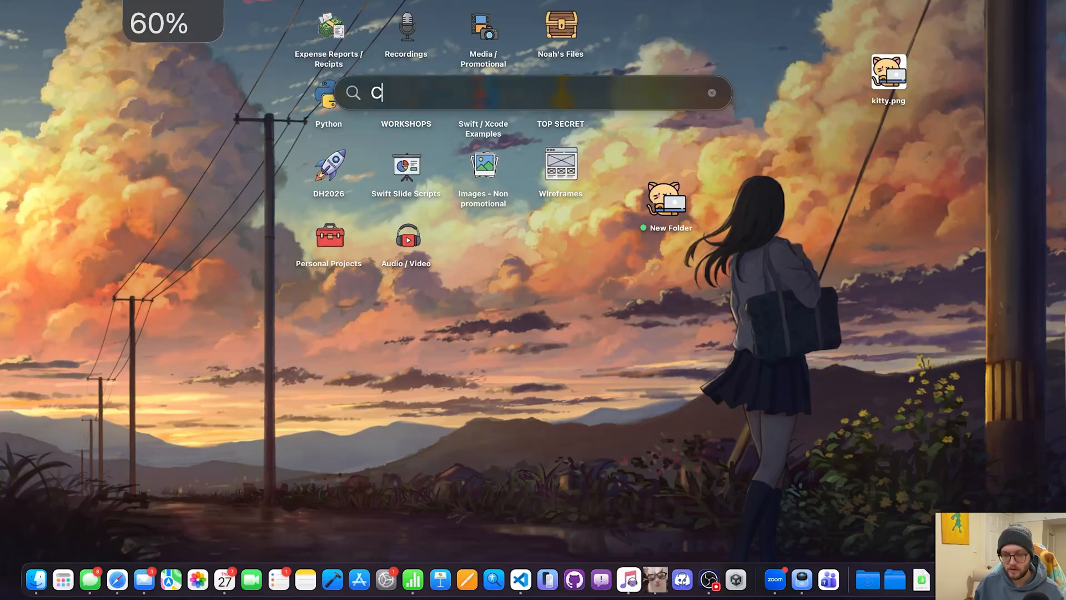
pyautogui.write('atcord')
pyautogui.click(547, 144)
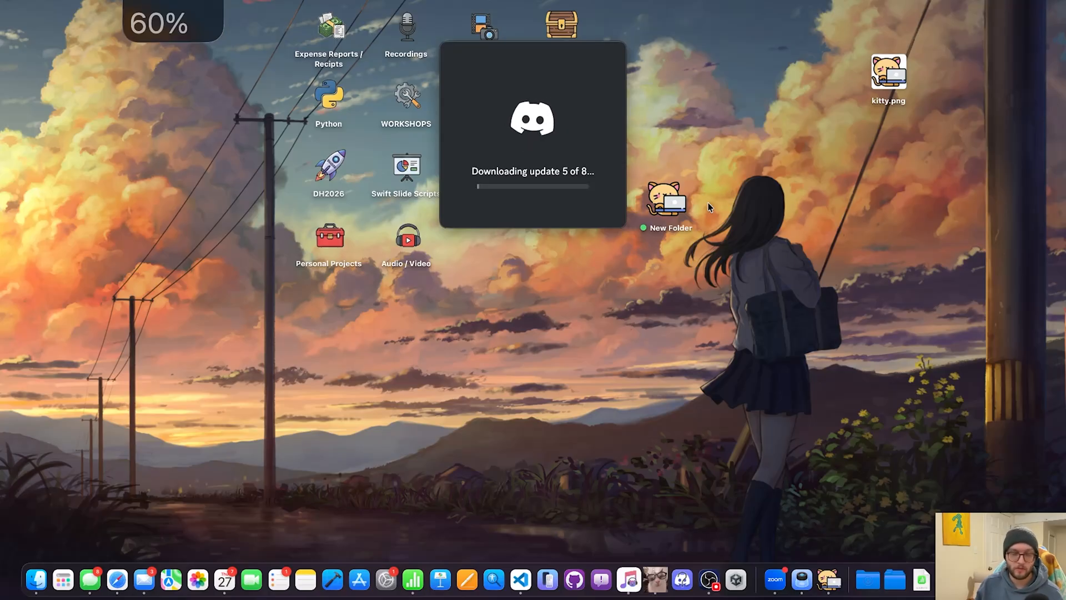
# Step: Remove the old Discord Dock entry, relaunch CatCord and reveal it in Applications
pyautogui.rightClick(687, 587)
pyautogui.moveTo(691, 522)
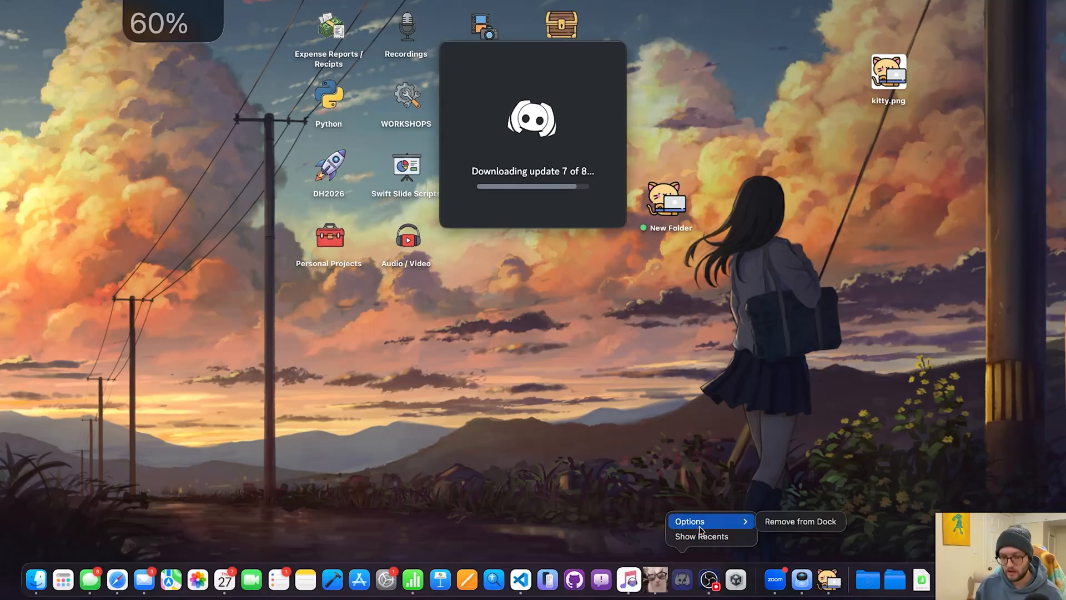
pyautogui.click(779, 522)
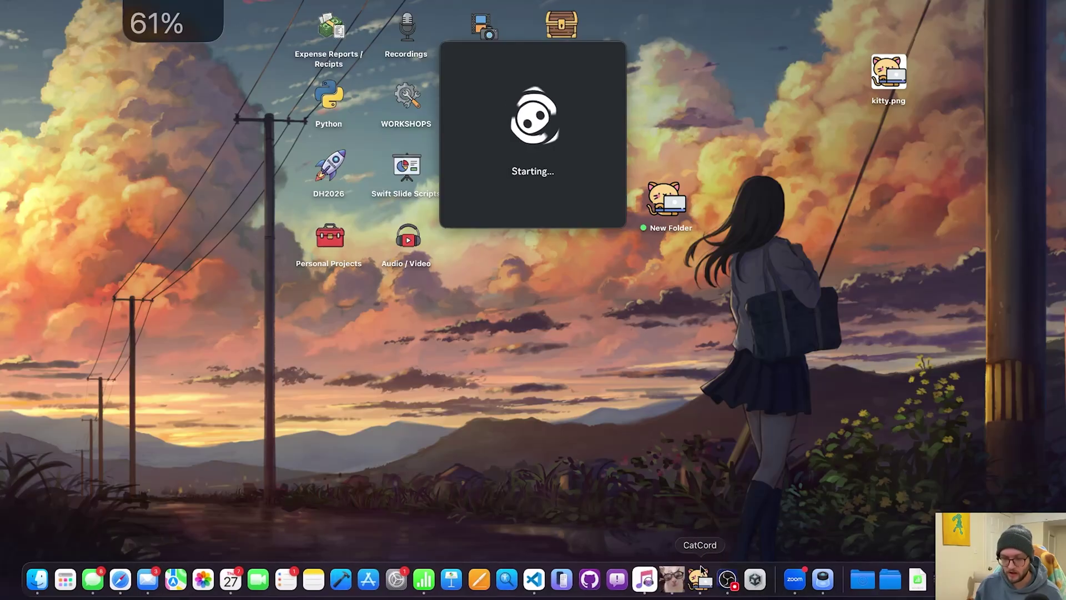
pyautogui.rightClick(703, 592)
pyautogui.click(702, 534)
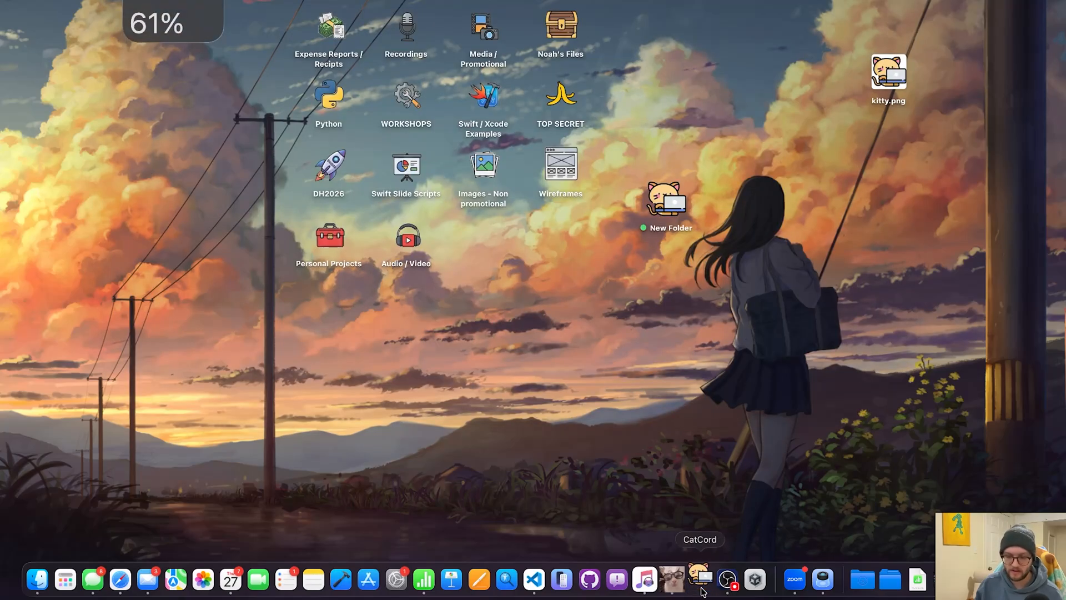
pyautogui.click(701, 583)
pyautogui.rightClick(702, 579)
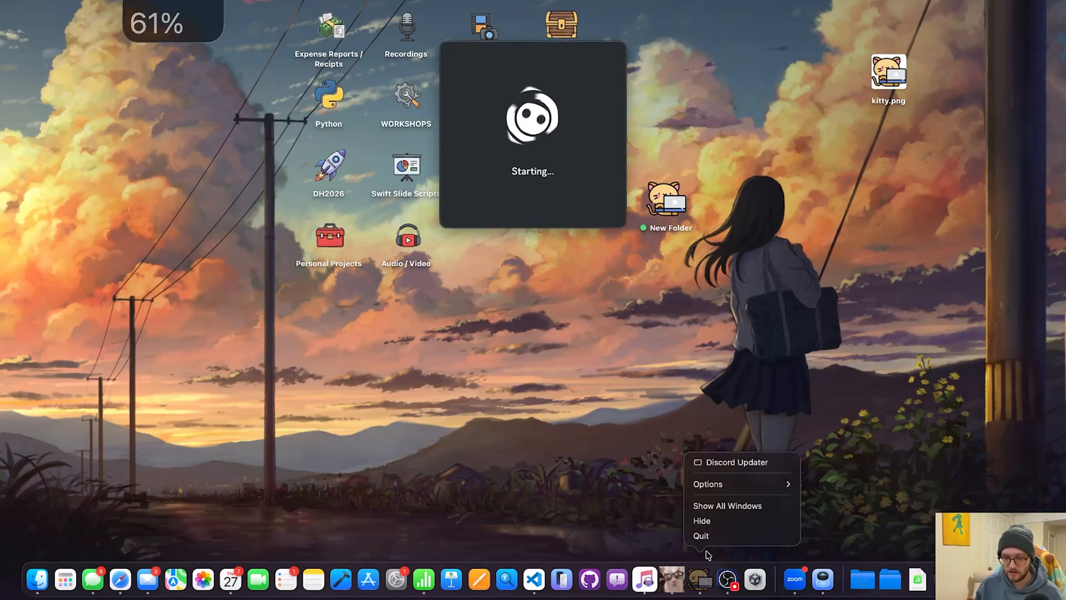
pyautogui.click(702, 536)
# Step: Delete the custom kitty icon in CatCord's Get Info, restoring Discord's original icon
pyautogui.click(487, 93)
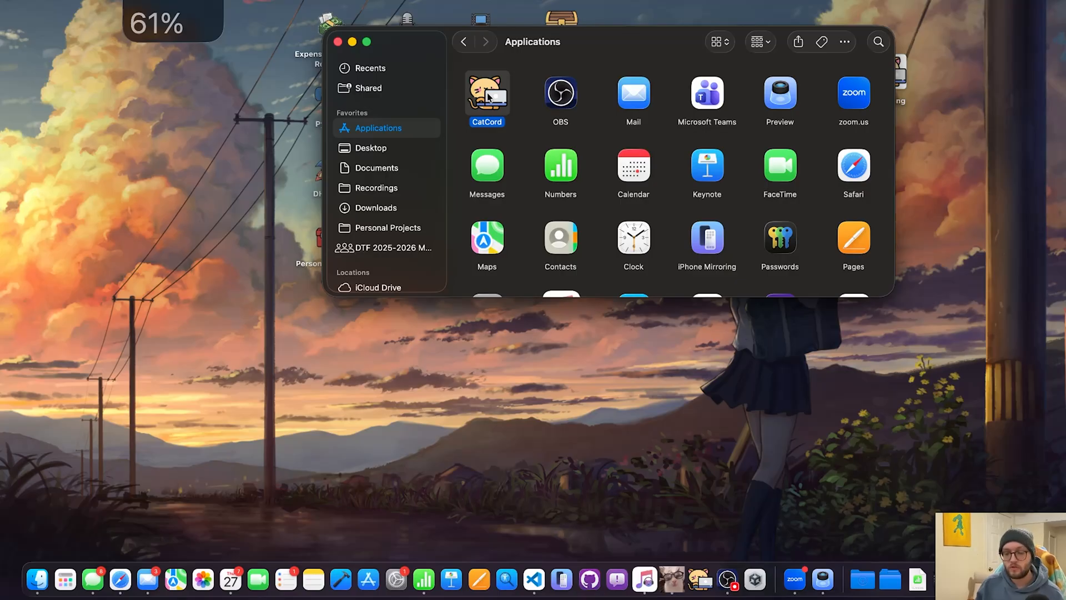
pyautogui.rightClick(490, 96)
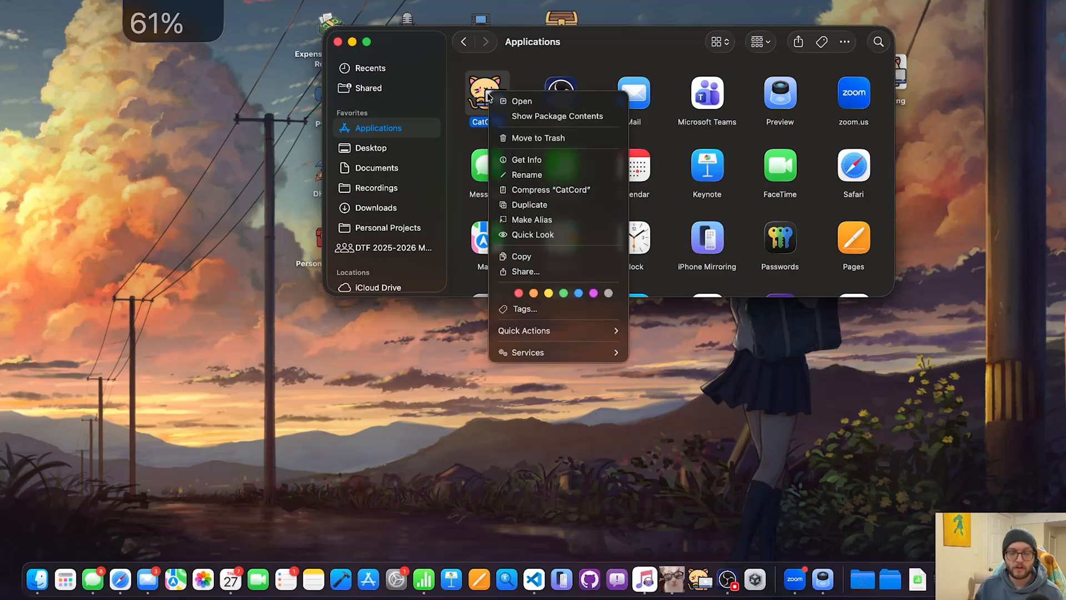
pyautogui.click(527, 161)
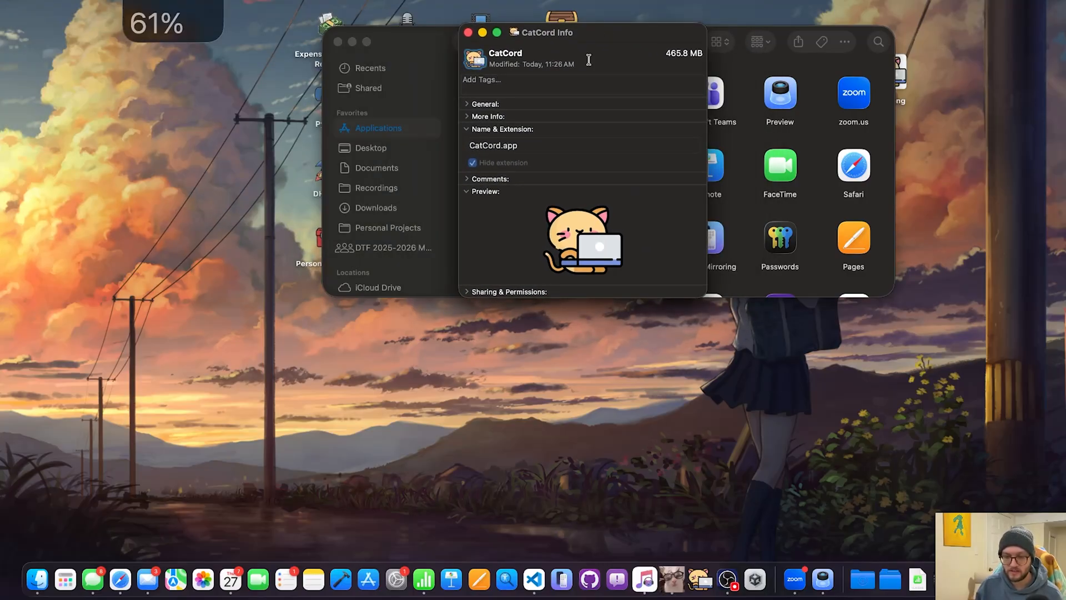
pyautogui.press('BackSpace')
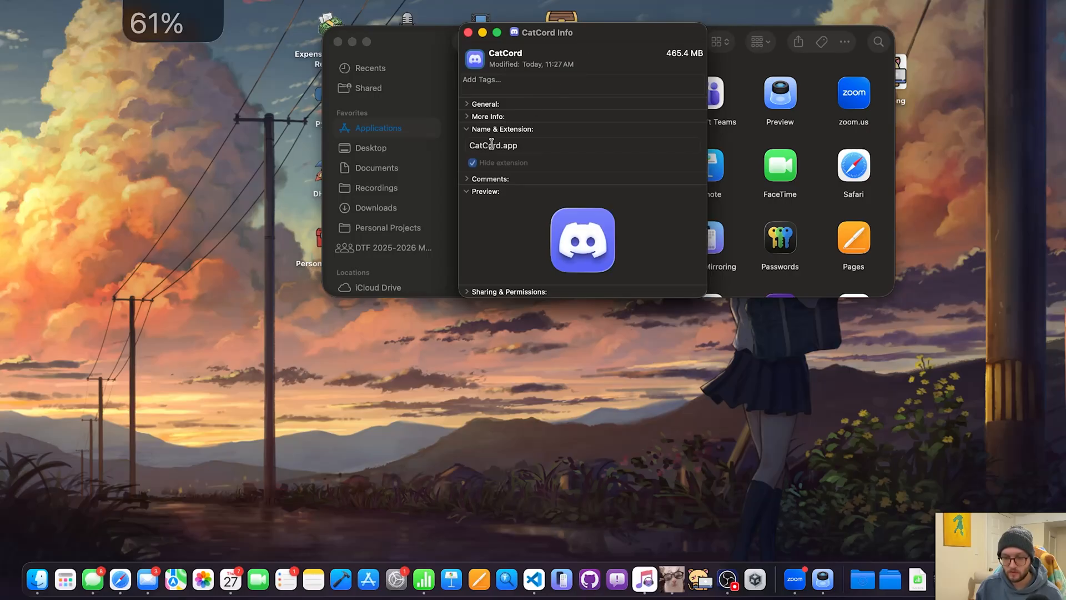
# Step: Rename the app back to Discord.app, relaunch it and reopen the Applications folder
pyautogui.click(493, 144)
pyautogui.doubleClick(492, 144)
pyautogui.write('D')
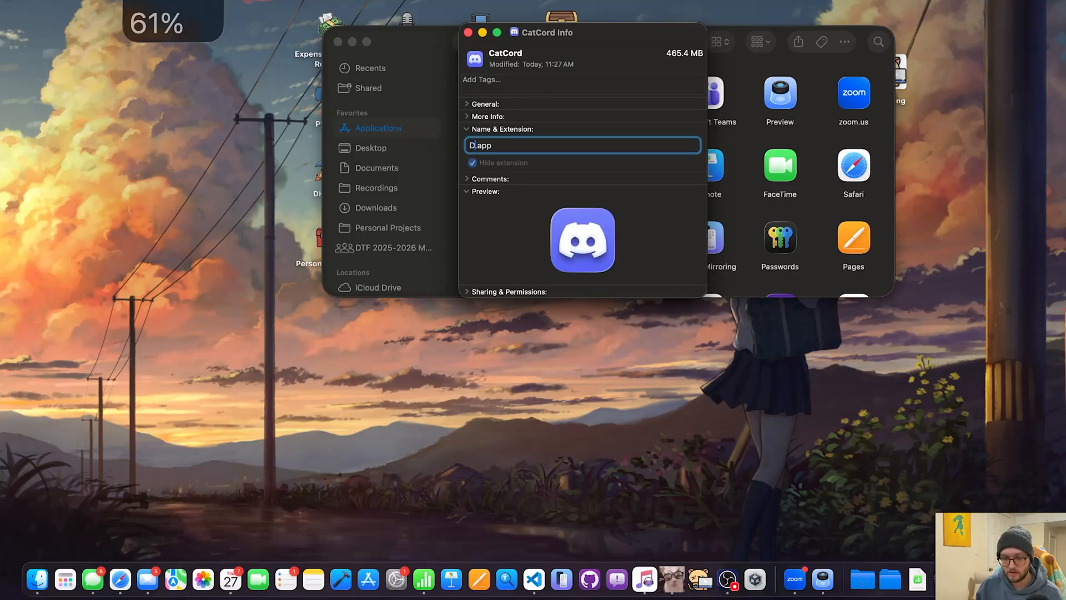
pyautogui.write('iscord')
pyautogui.press('Return')
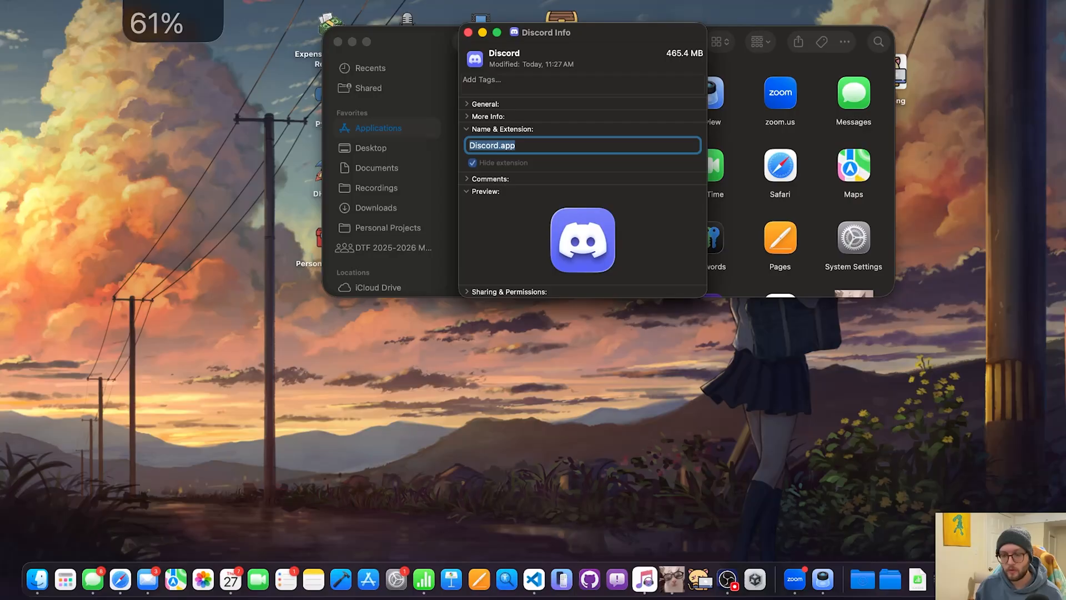
pyautogui.click(468, 32)
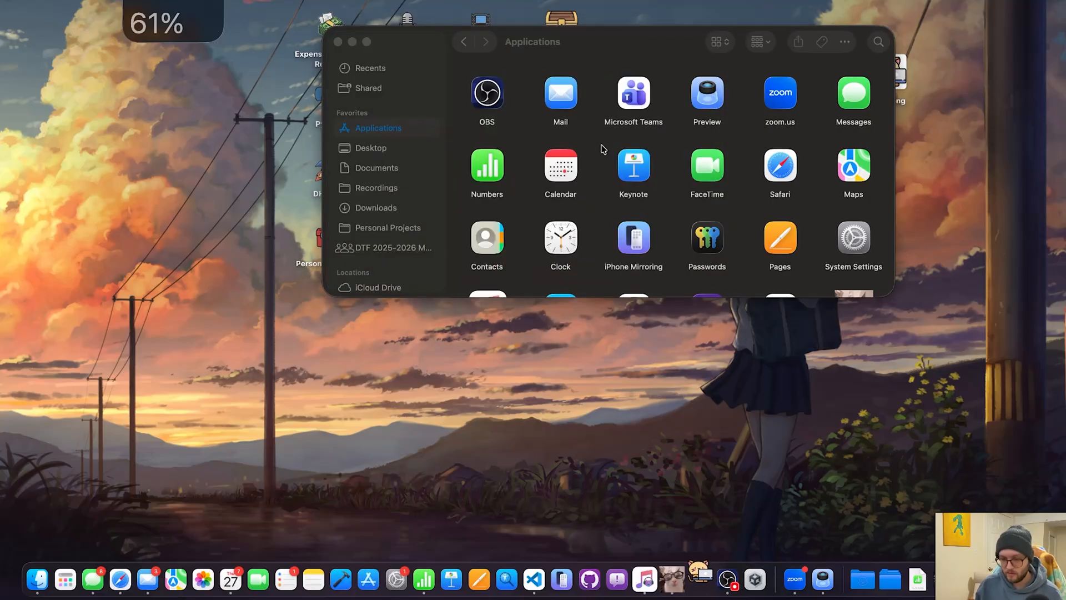
pyautogui.press('super+o')
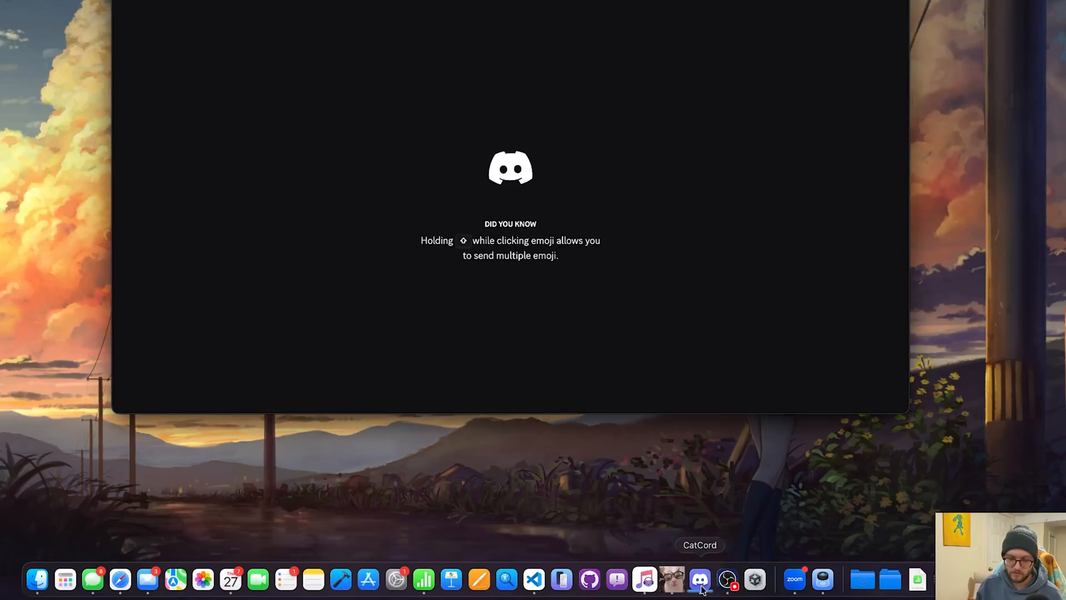
pyautogui.click(726, 525)
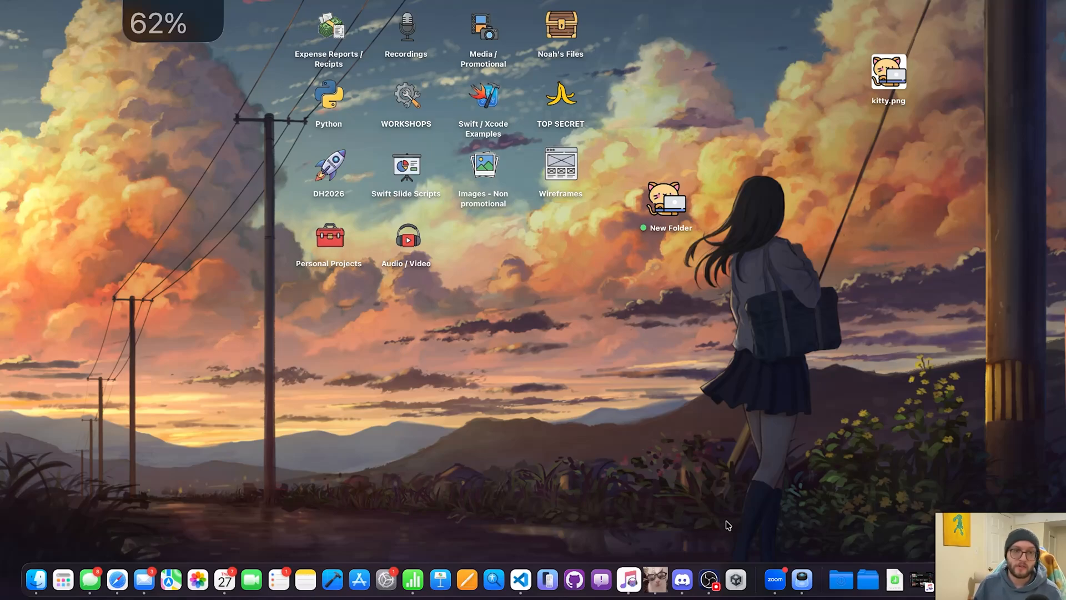
pyautogui.press('super+shift+a')
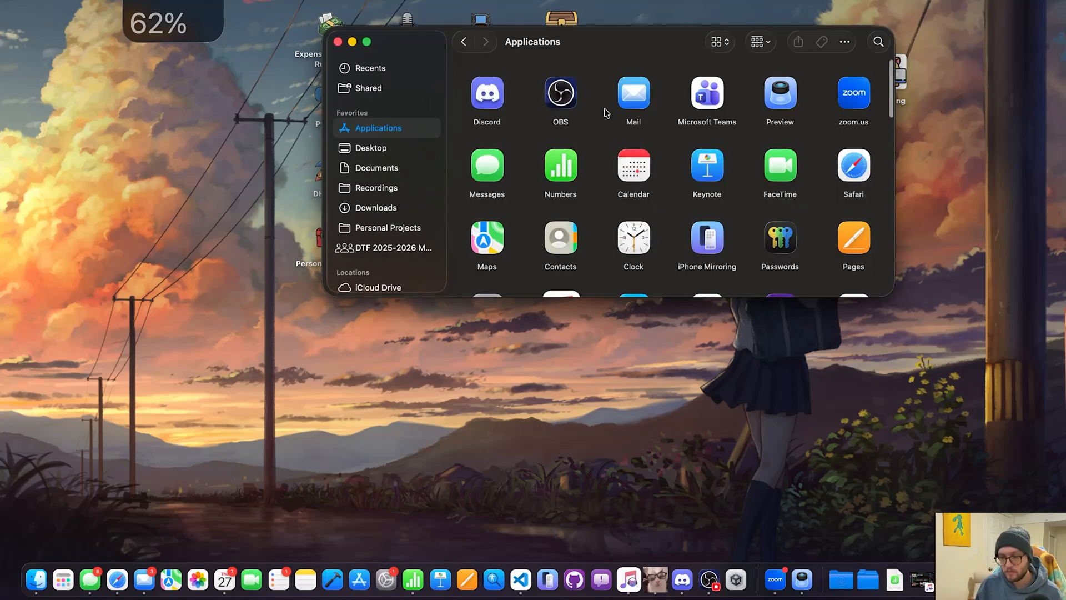
pyautogui.rightClick(632, 96)
pyautogui.click(661, 136)
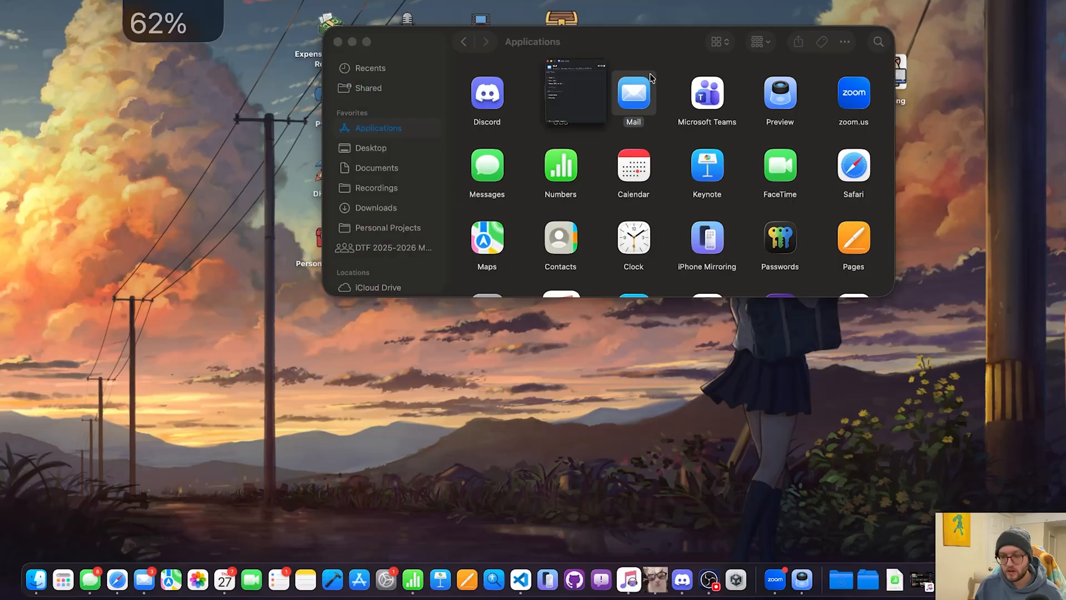
pyautogui.moveTo(612, 41); pyautogui.dragTo(450, 41)
pyautogui.moveTo(175, 0); pyautogui.dragTo(630, 18)
pyautogui.moveTo(888, 75); pyautogui.dragTo(478, 39)
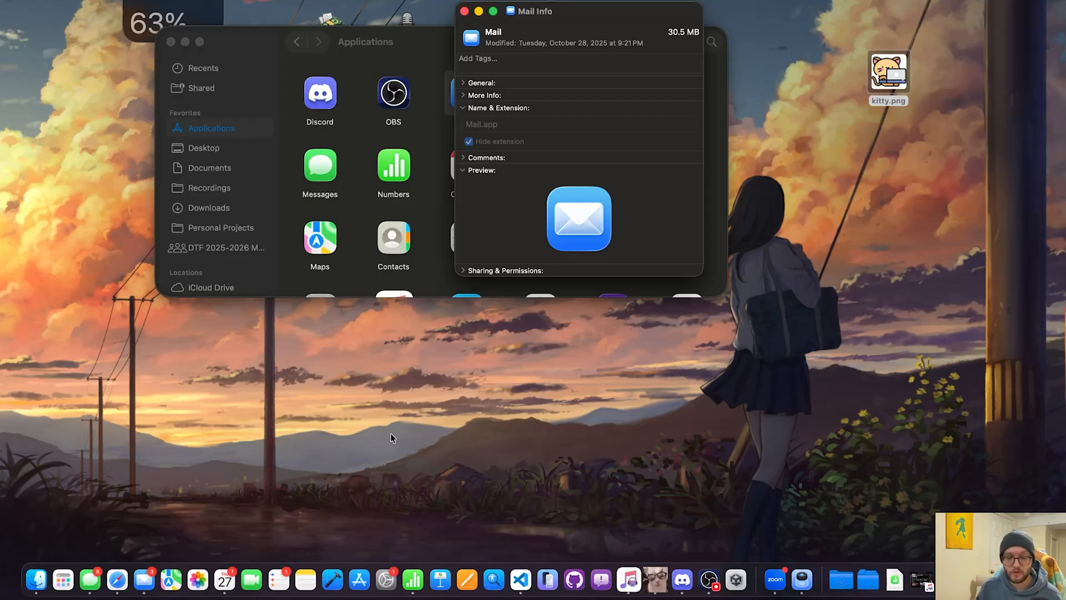
pyautogui.rightClick(118, 580)
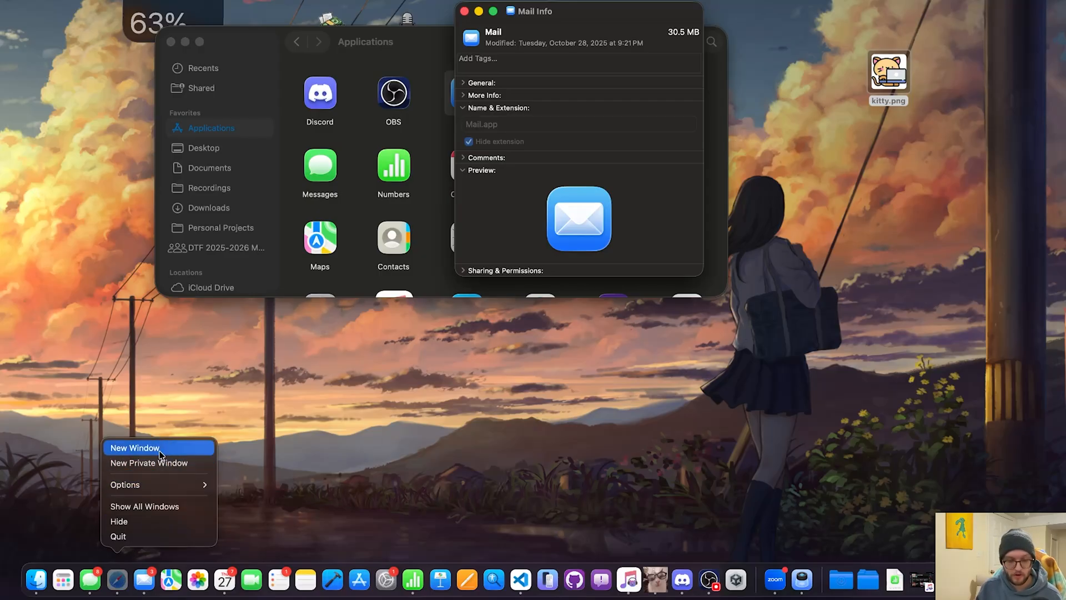
pyautogui.click(588, 13)
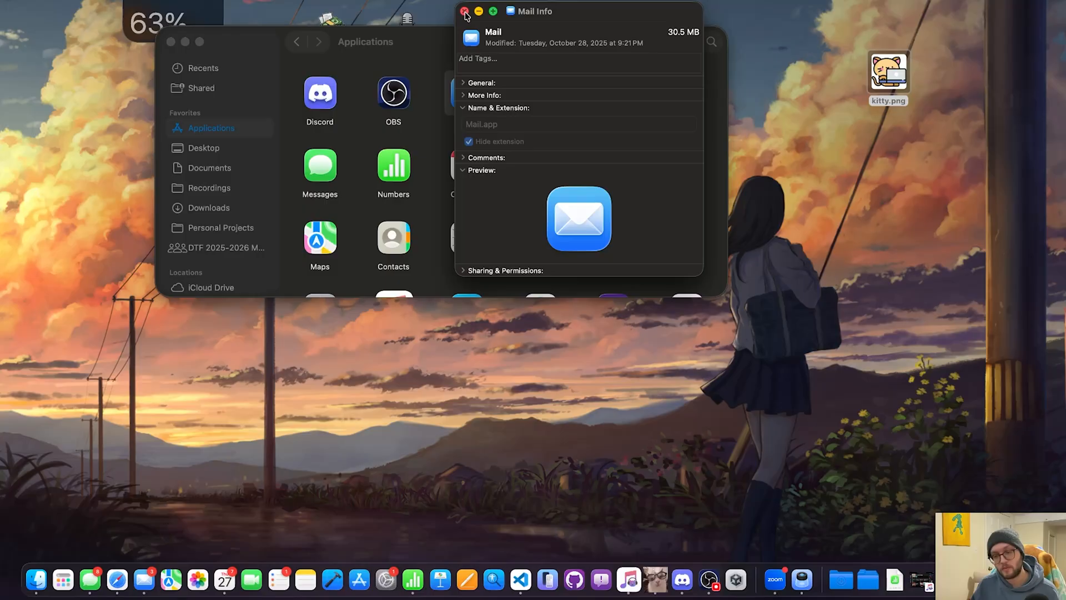
pyautogui.click(465, 13)
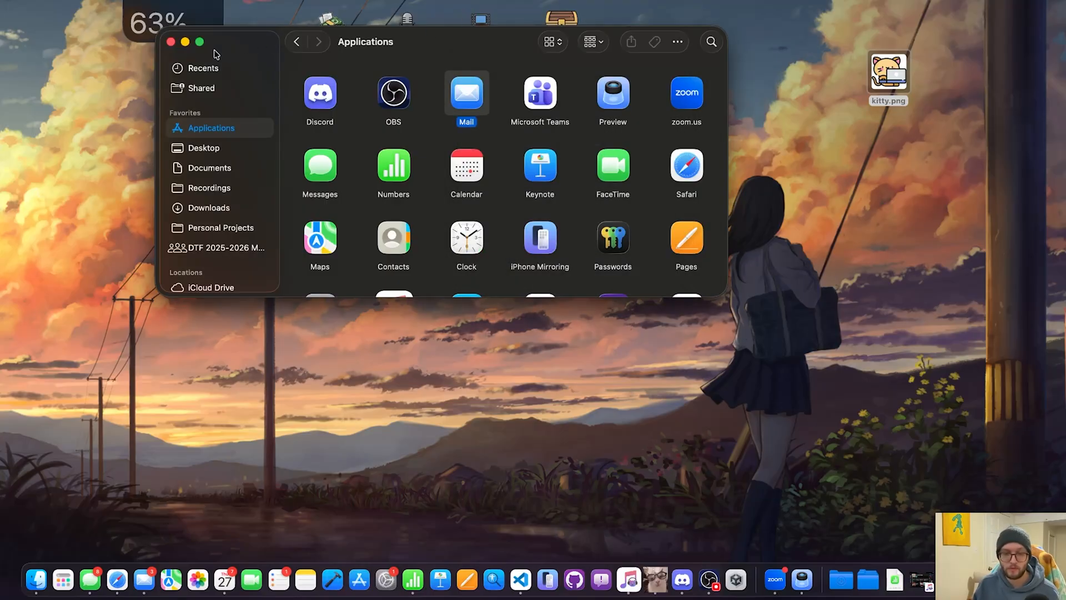
# Step: Close the Applications window, leaving the desktop showing
pyautogui.click(171, 42)
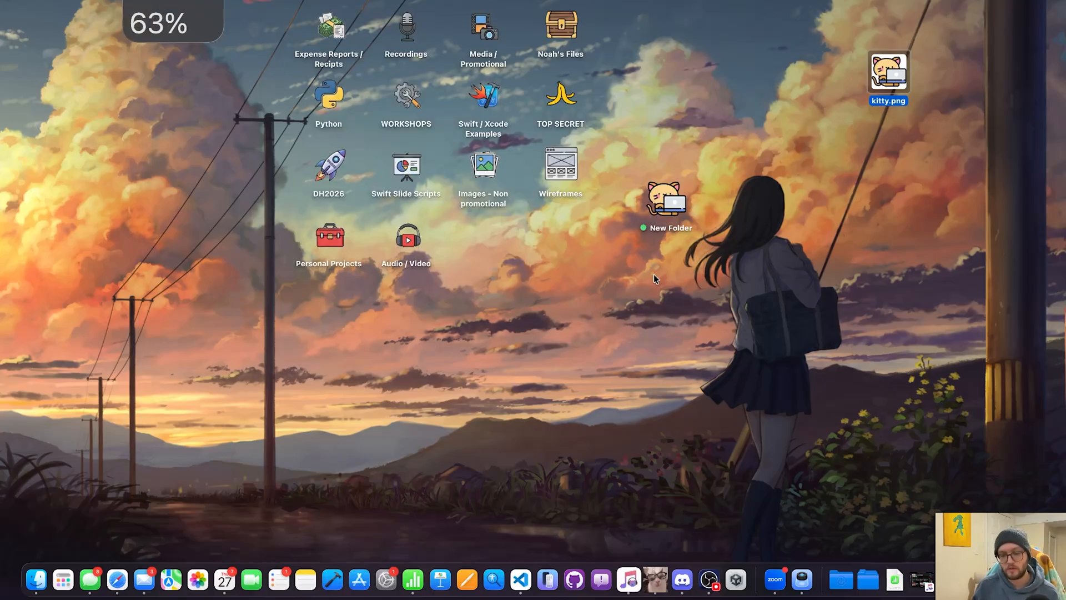